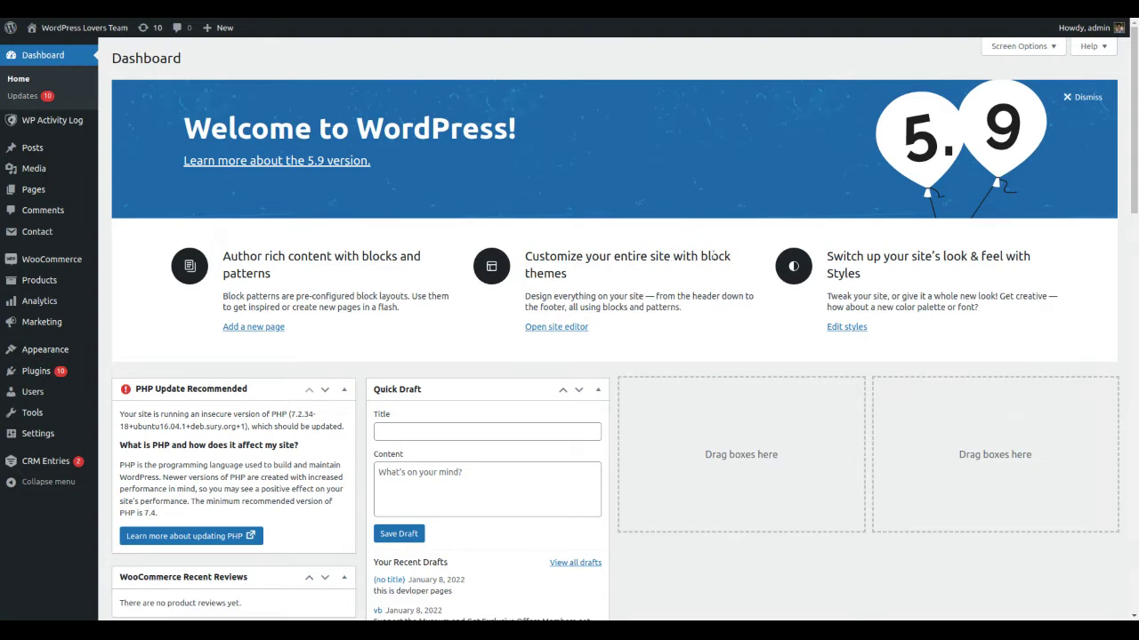
- Open the site editor's navigation and go to its Template Parts list
left_click_drag(713, 256, 574, 276)
left_click(593, 277)
mouse_move(56, 352)
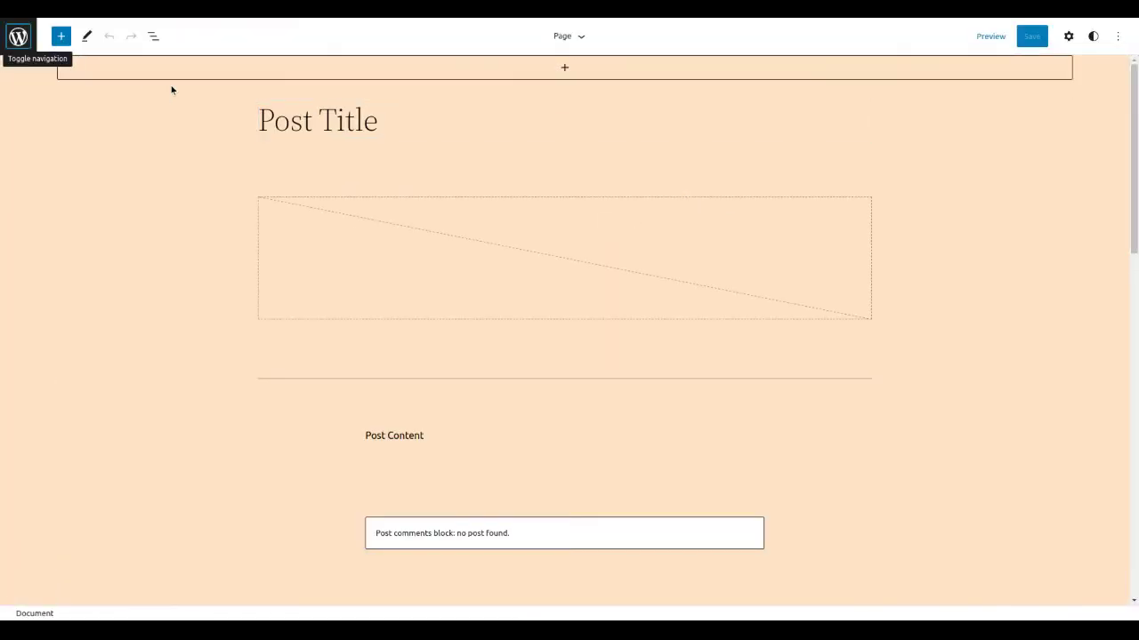
left_click(18, 36)
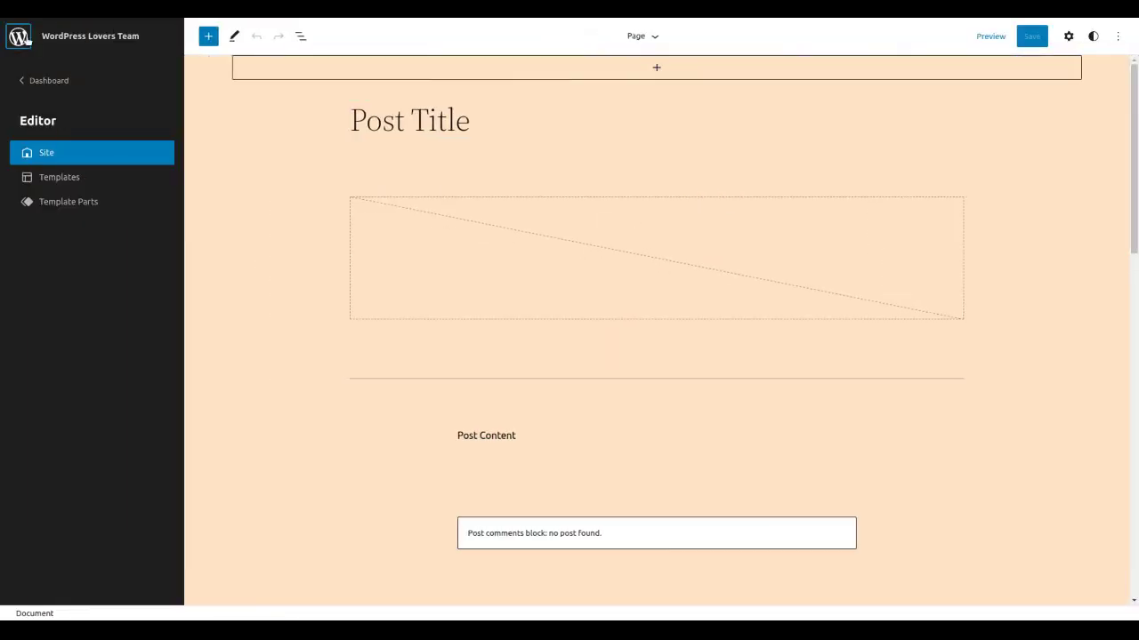
left_click(58, 203)
- Start a new template part named 'Header 1.0' with the Header area type
left_click(1100, 39)
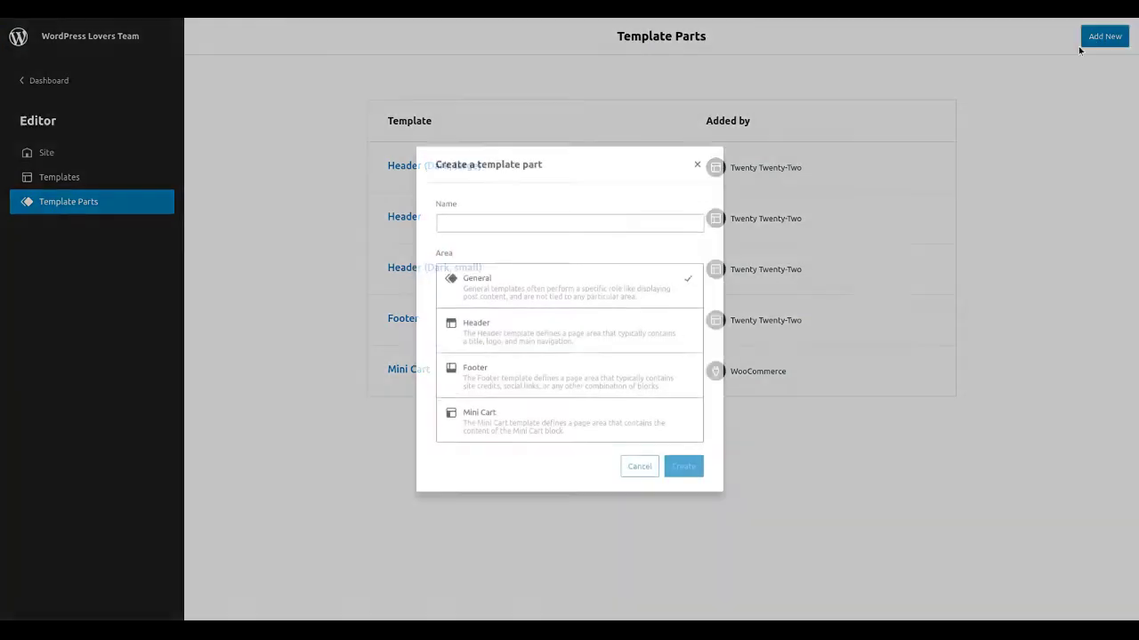
left_click(473, 223)
type("Header 1.0")
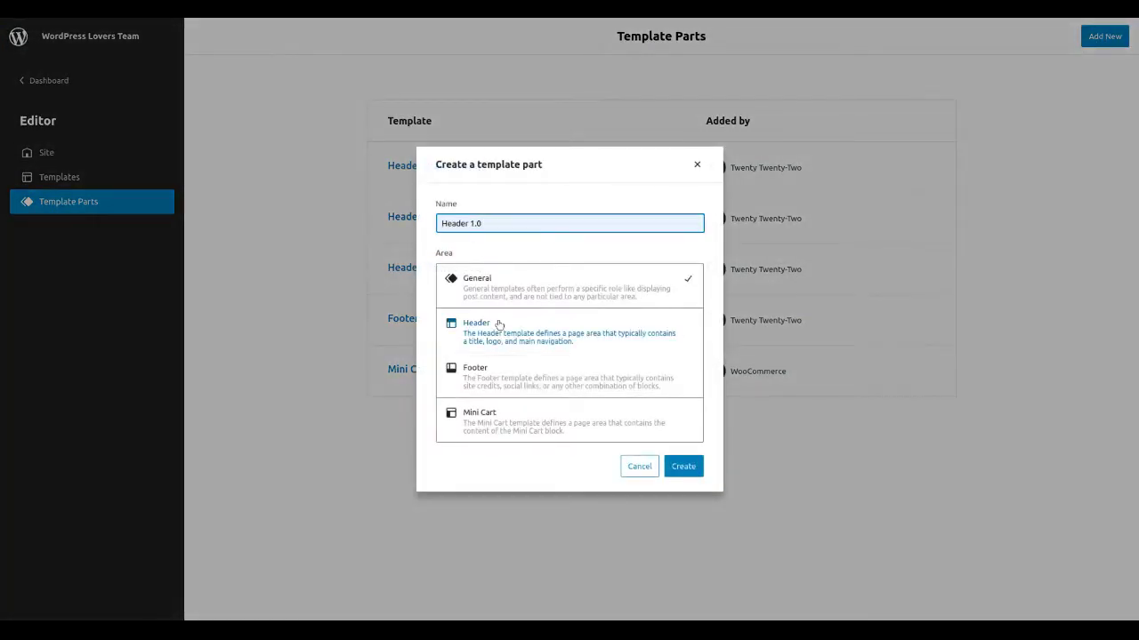
left_click(499, 325)
- Create the Header 1.0 part and search the block inserter for 'header'
left_click(681, 466)
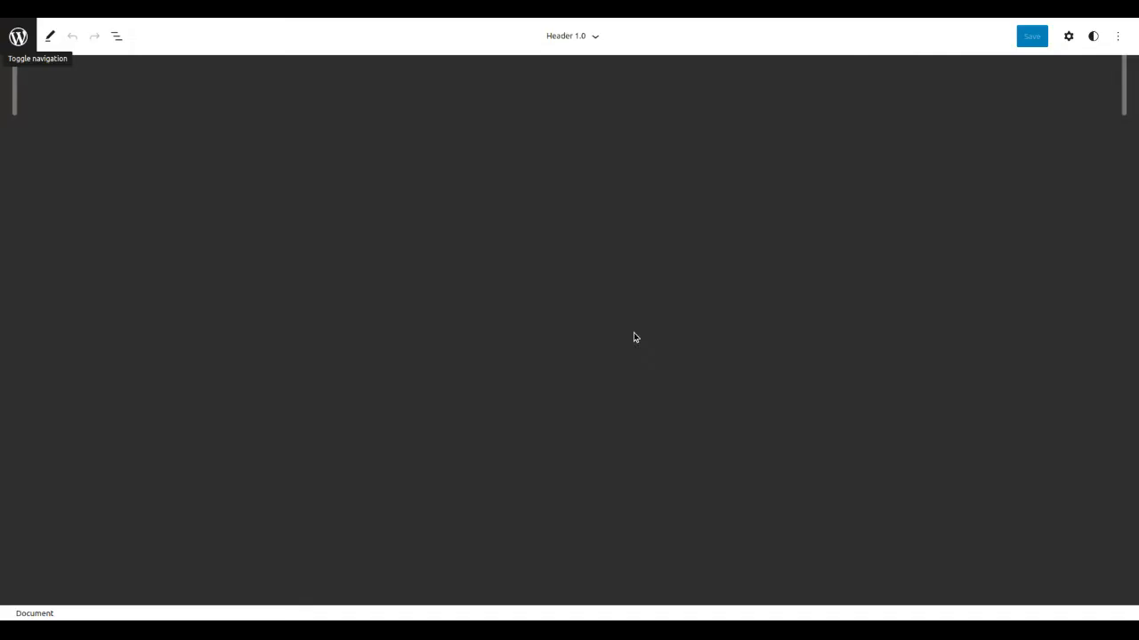
left_click(60, 35)
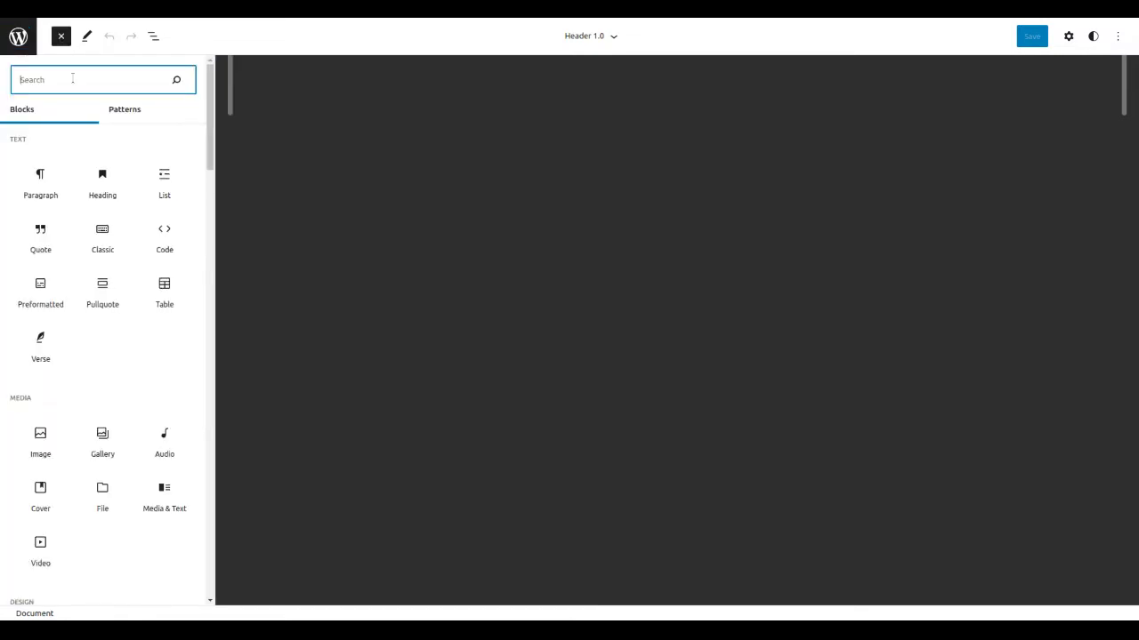
type("header")
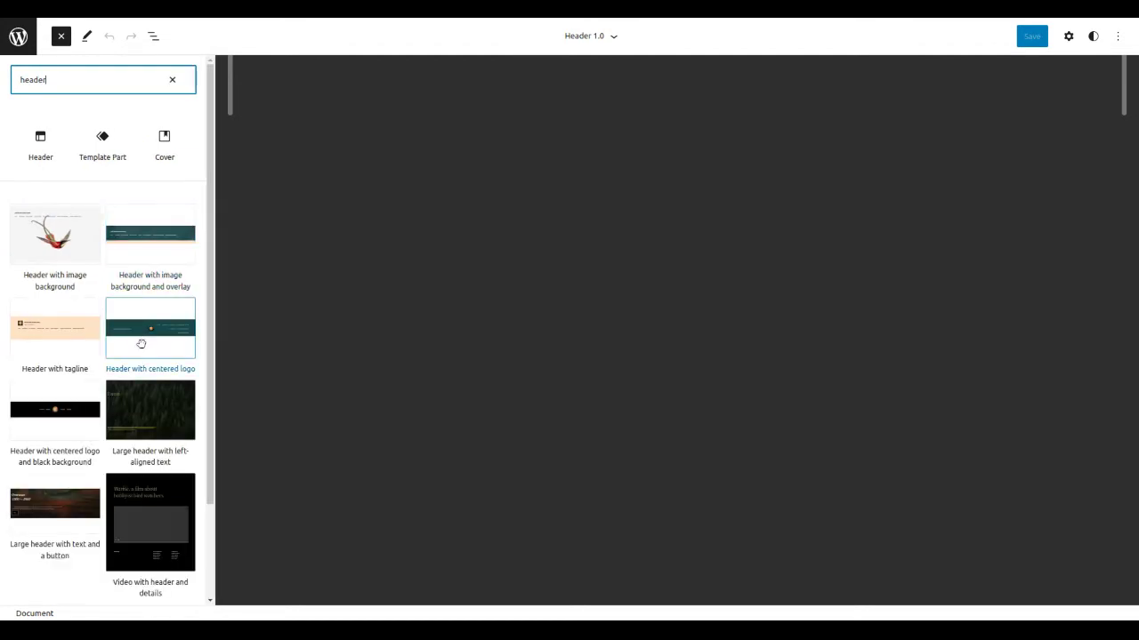
- Insert the 'Logo and navigation header' pattern from the results
scroll(77, 336, "down", 1)
scroll(77, 337, "down", 3)
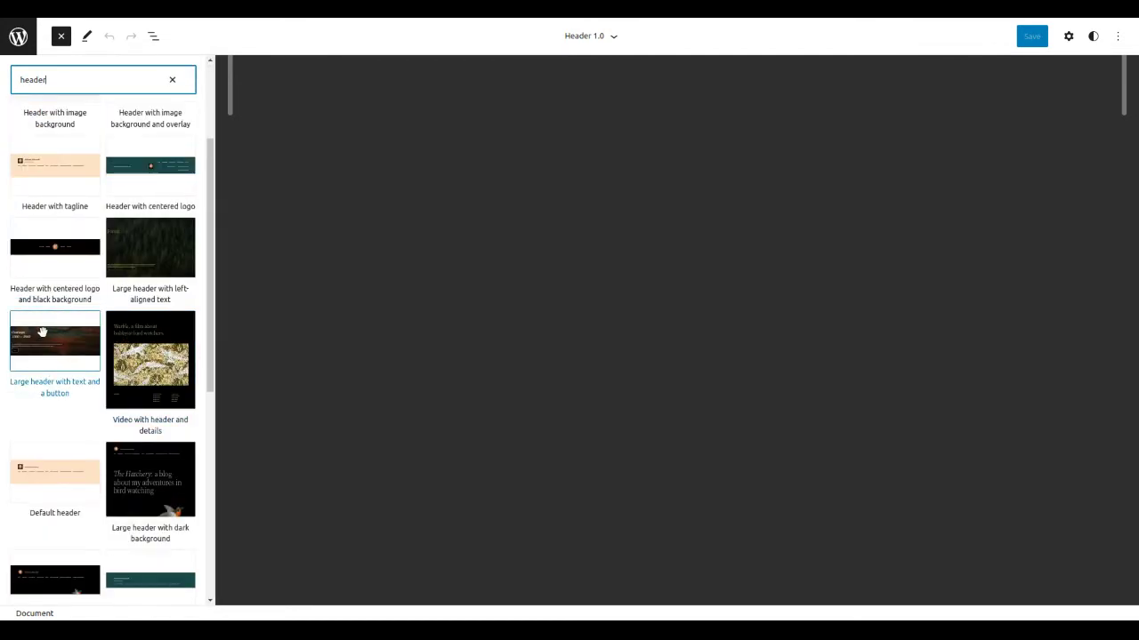
scroll(66, 334, "down", 2)
scroll(63, 331, "down", 4)
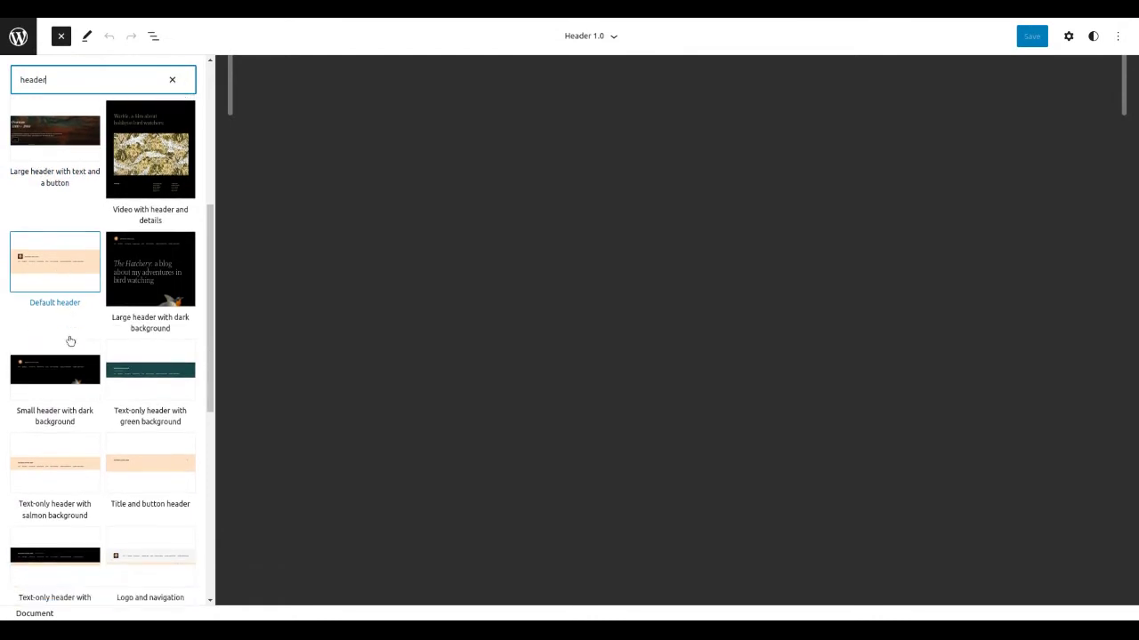
scroll(61, 322, "down", 5)
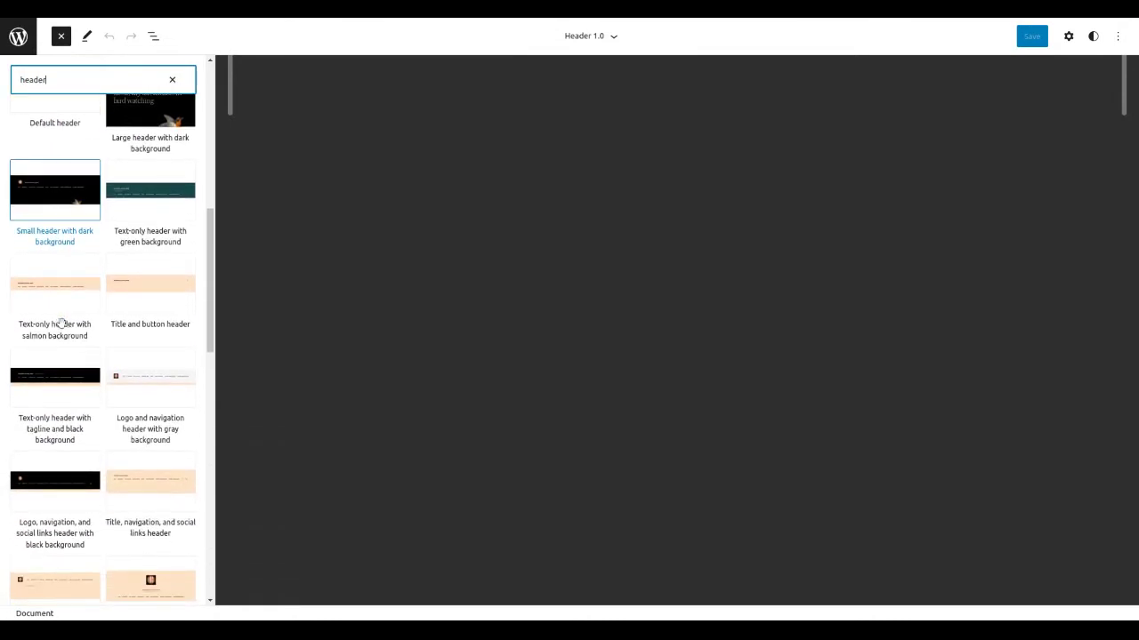
scroll(60, 322, "down", 3)
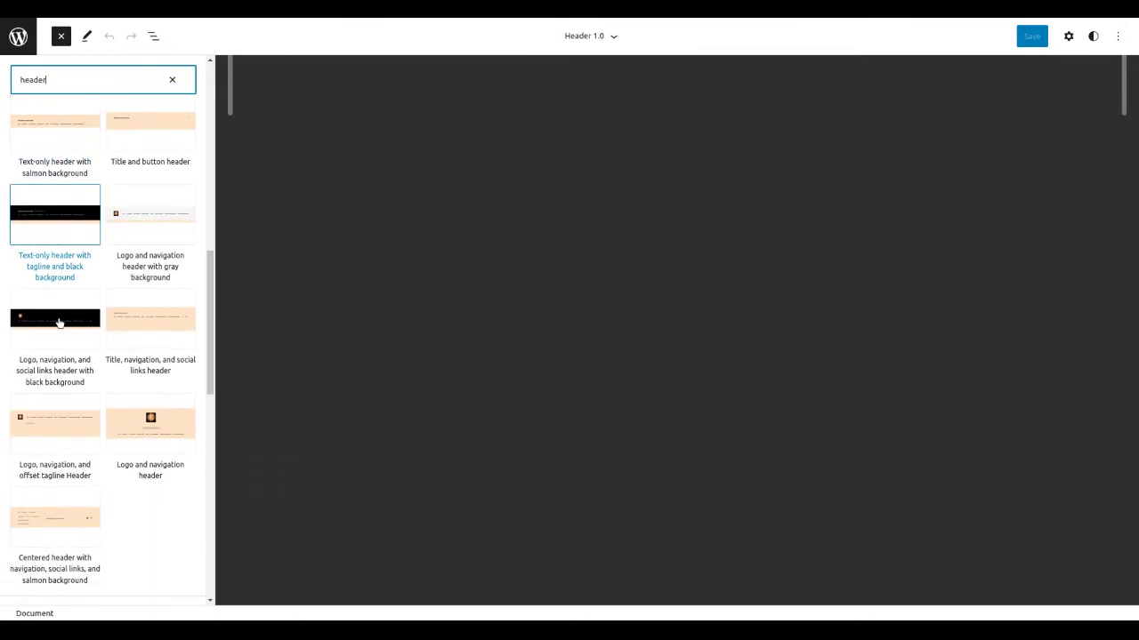
left_click(164, 432)
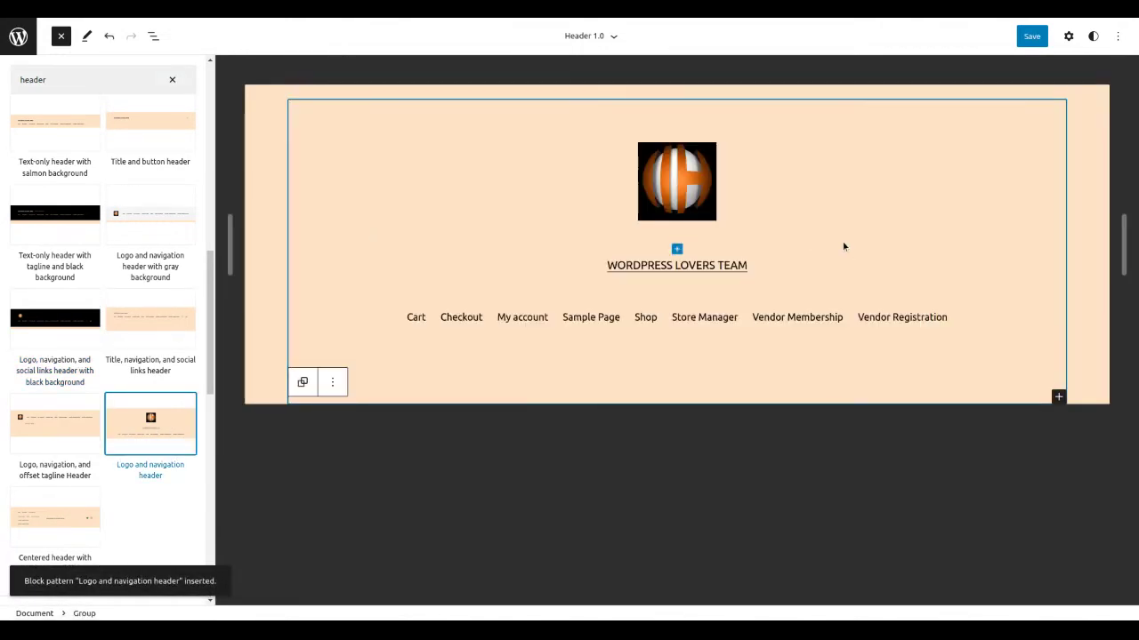
- Save Header 1.0 and return to the Template Parts list
left_click(1032, 36)
left_click(1052, 37)
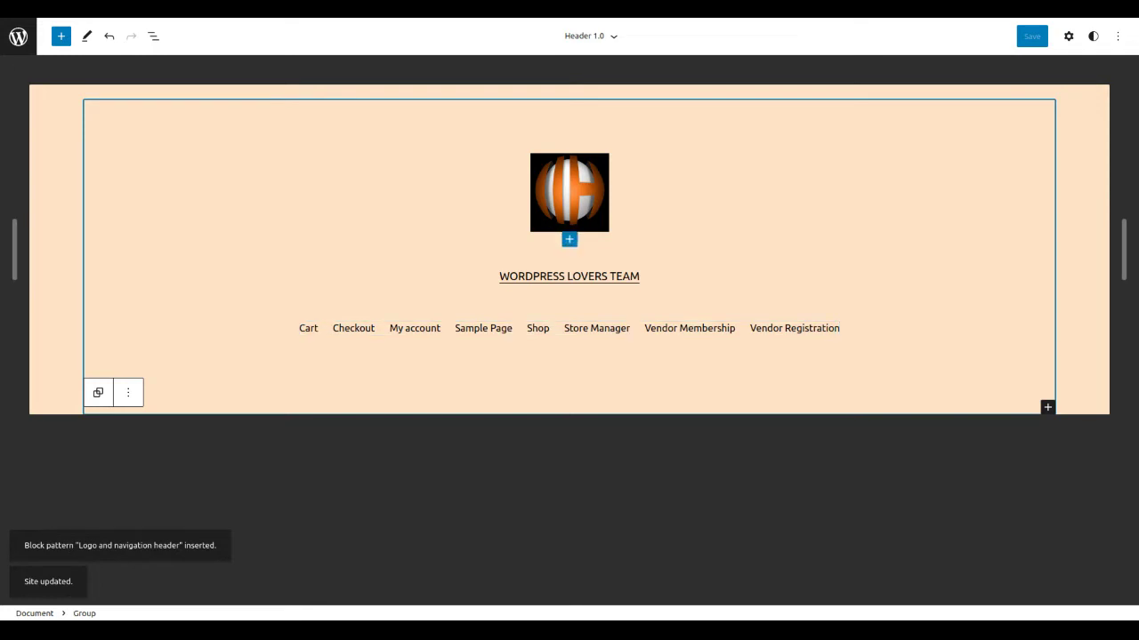
left_click(18, 38)
left_click(69, 201)
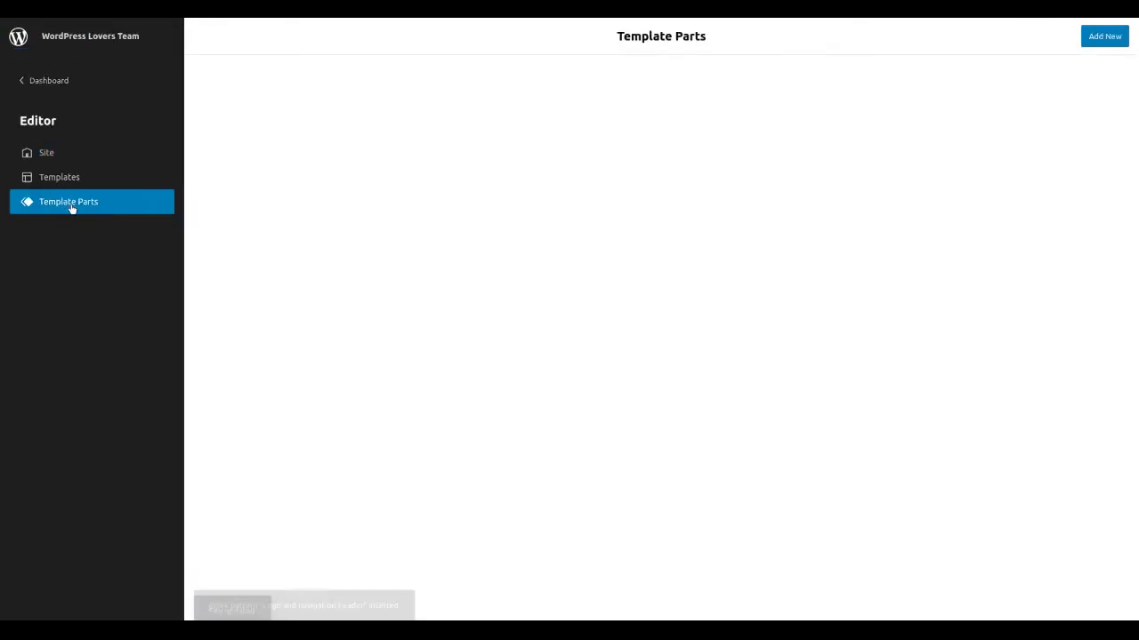
- Create a Footer-area template part named 'Footer 1.0'
left_click(1107, 35)
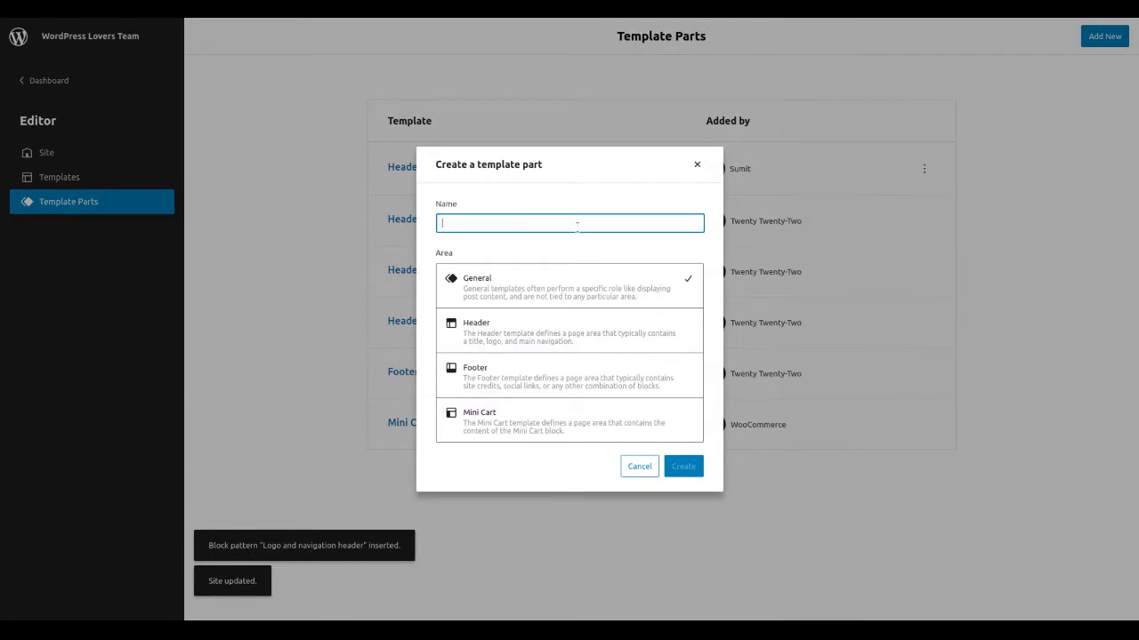
type("Footer 1.0")
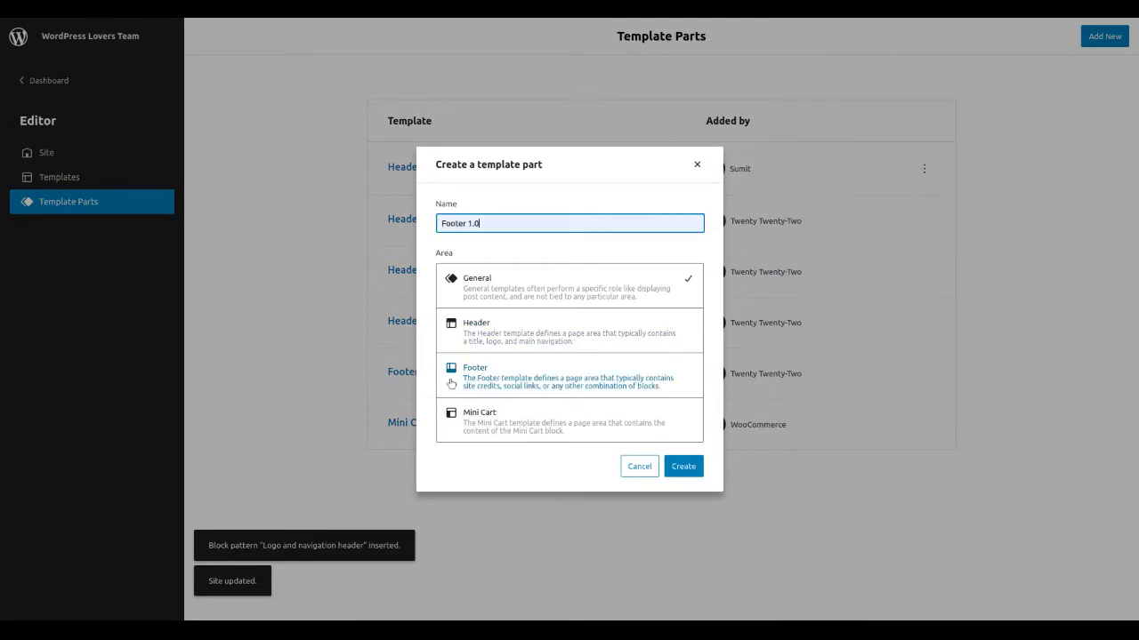
left_click(476, 374)
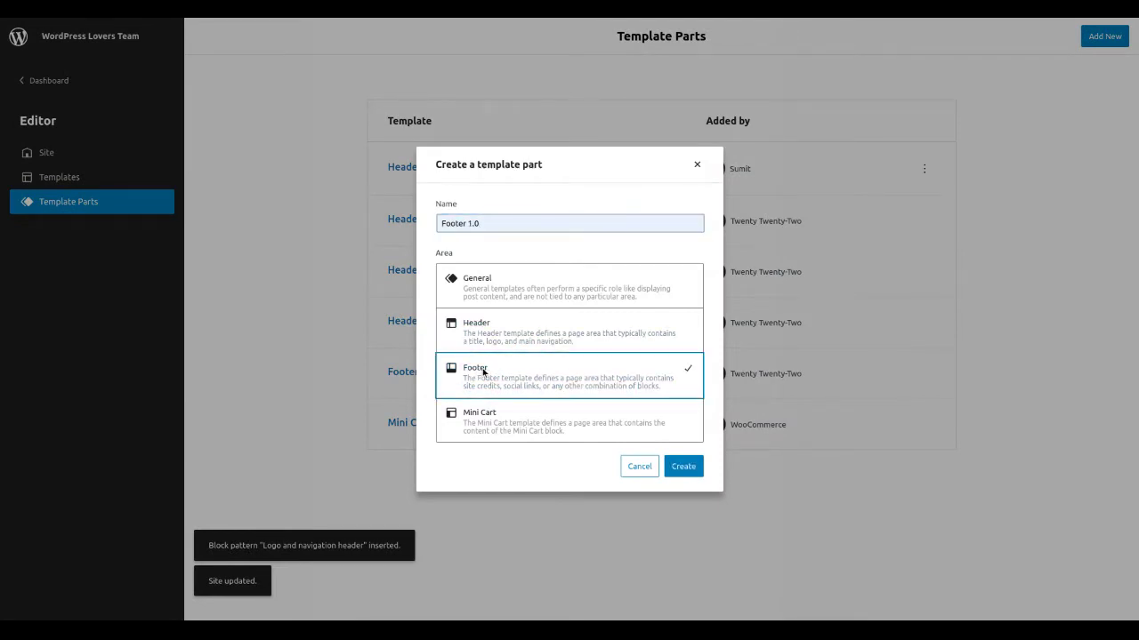
left_click(682, 466)
- Search the inserter for 'footer', insert the 'Blog footer' pattern, and start saving
left_click(61, 36)
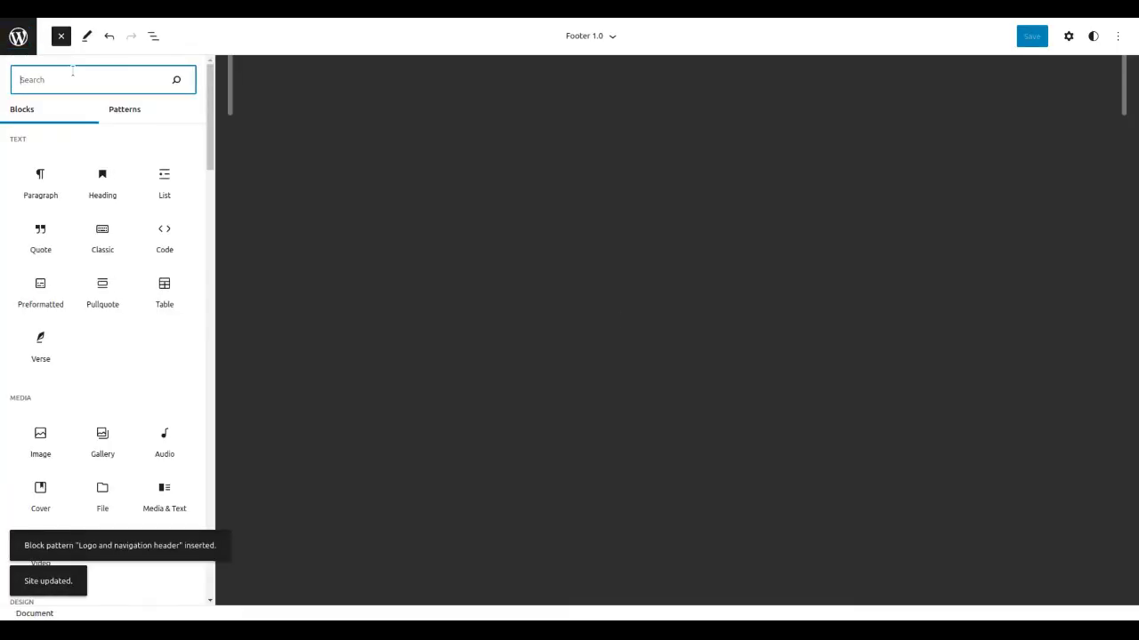
type("footer")
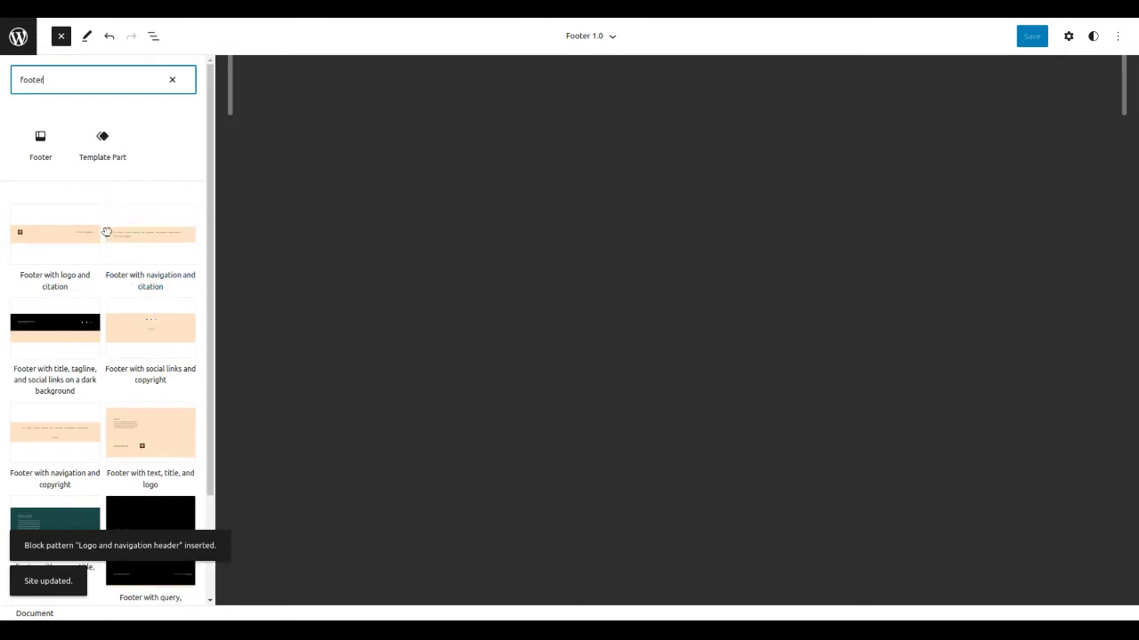
scroll(106, 232, "down", 1)
scroll(58, 259, "down", 5)
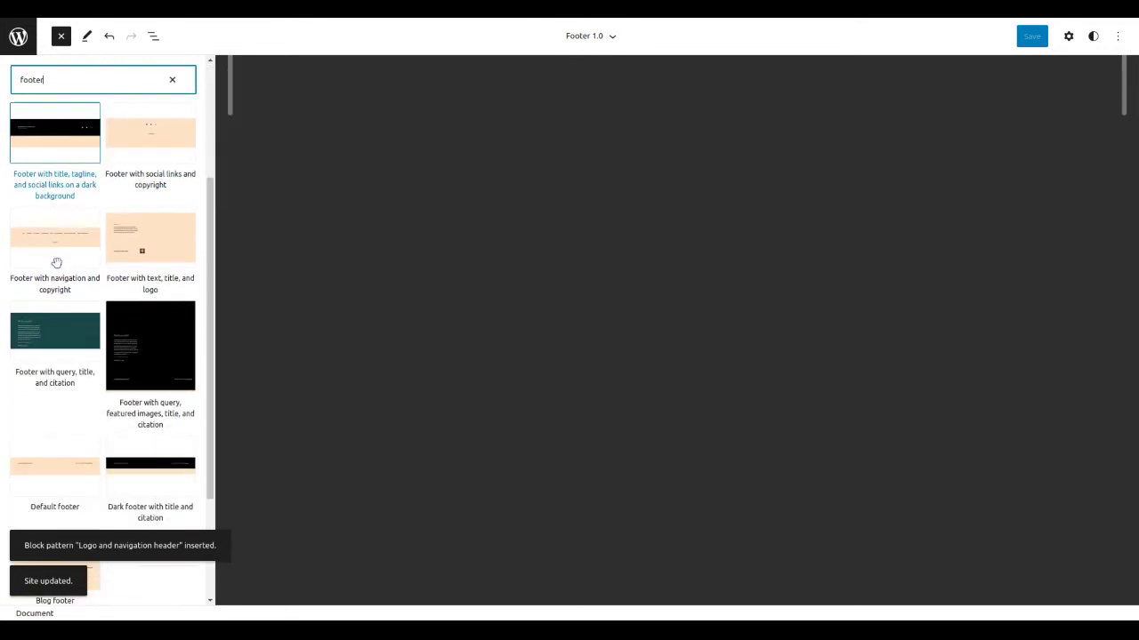
scroll(57, 266, "down", 2)
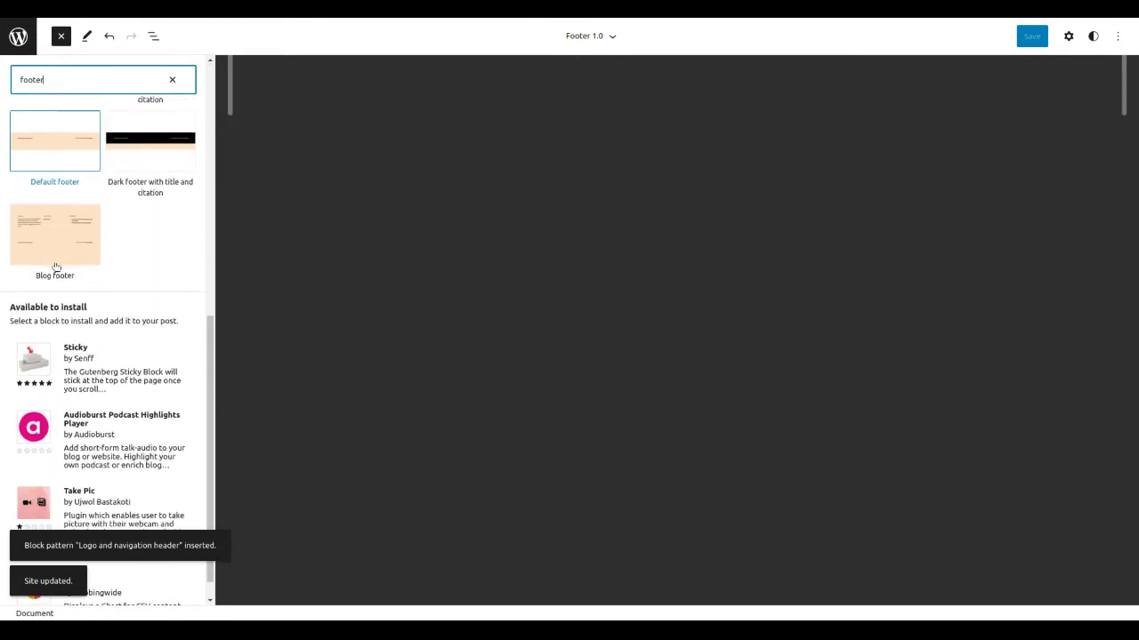
scroll(56, 266, "up", 6)
scroll(57, 293, "down", 3)
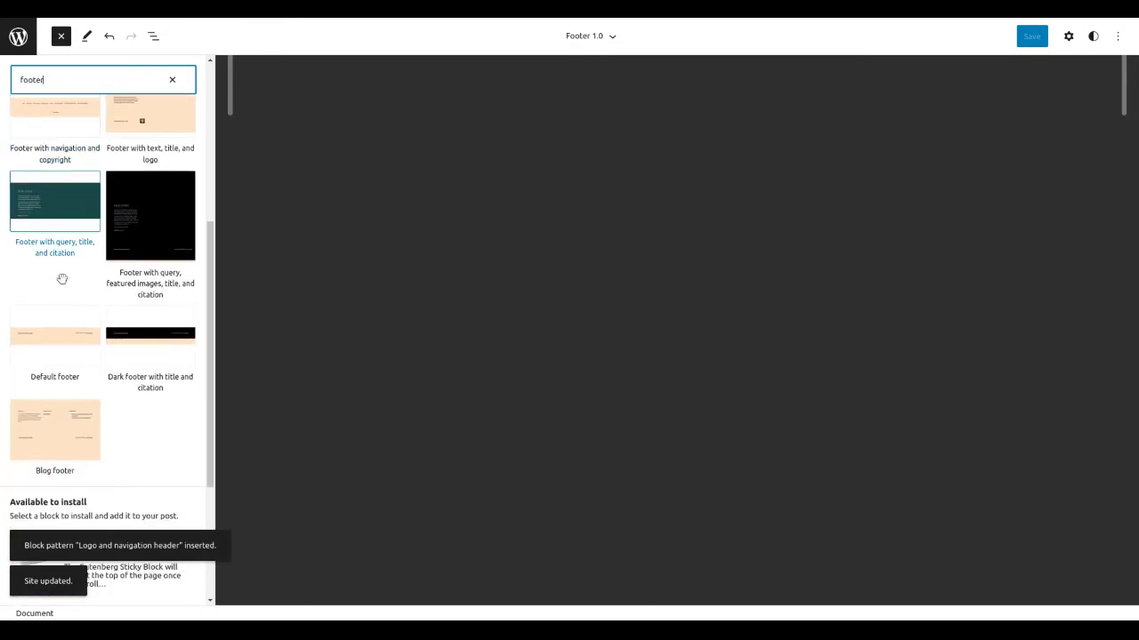
scroll(62, 277, "up", 2)
scroll(62, 283, "down", 5)
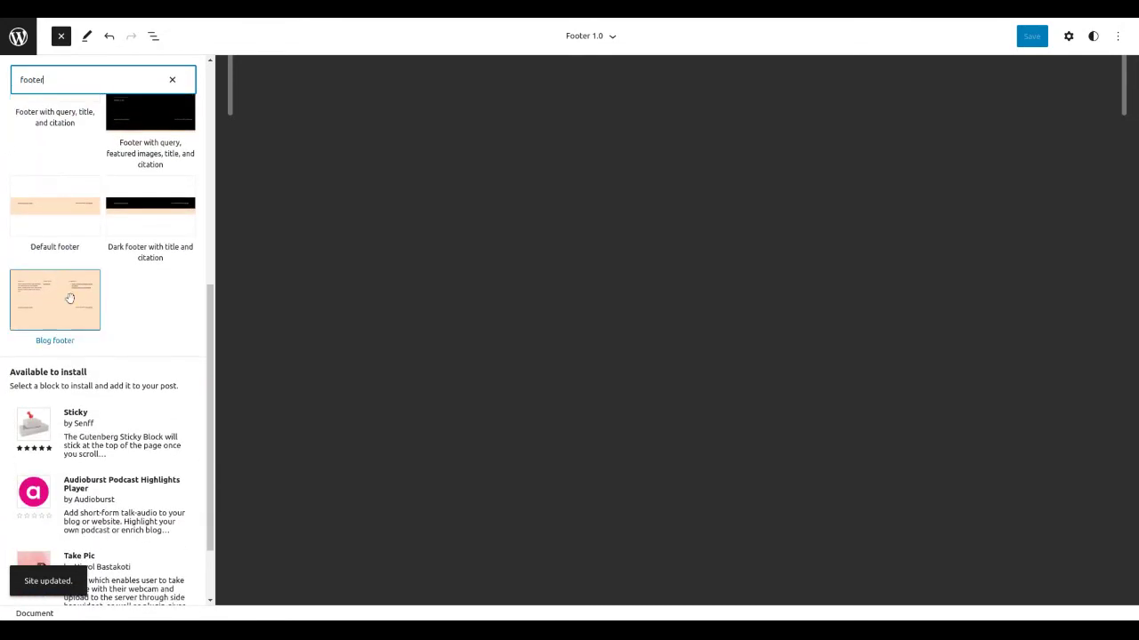
left_click(58, 300)
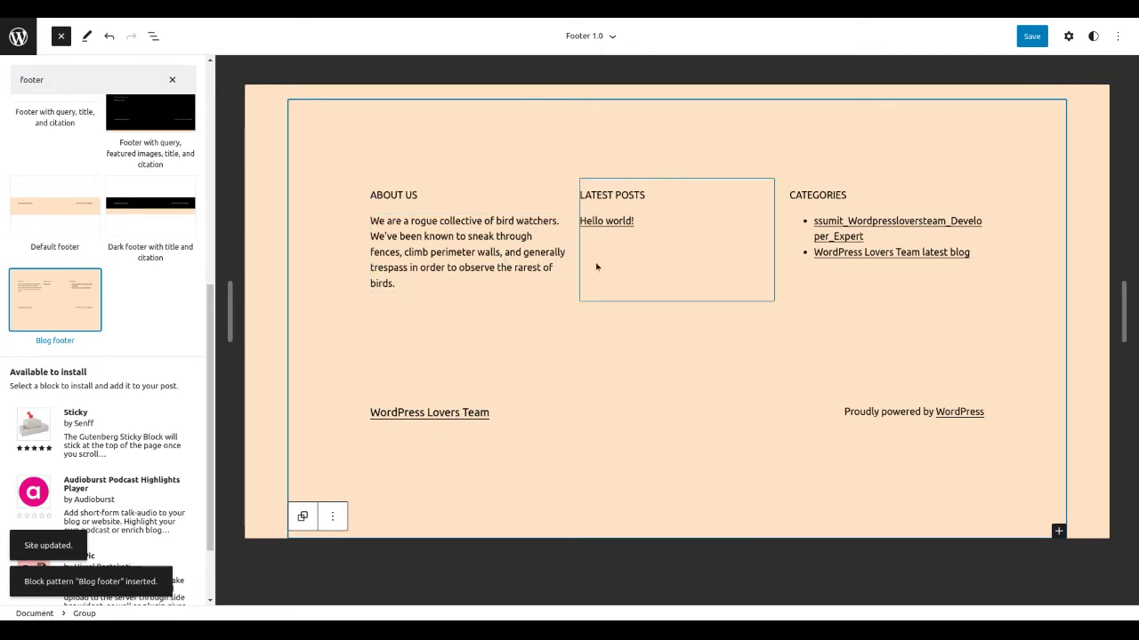
left_click(1030, 39)
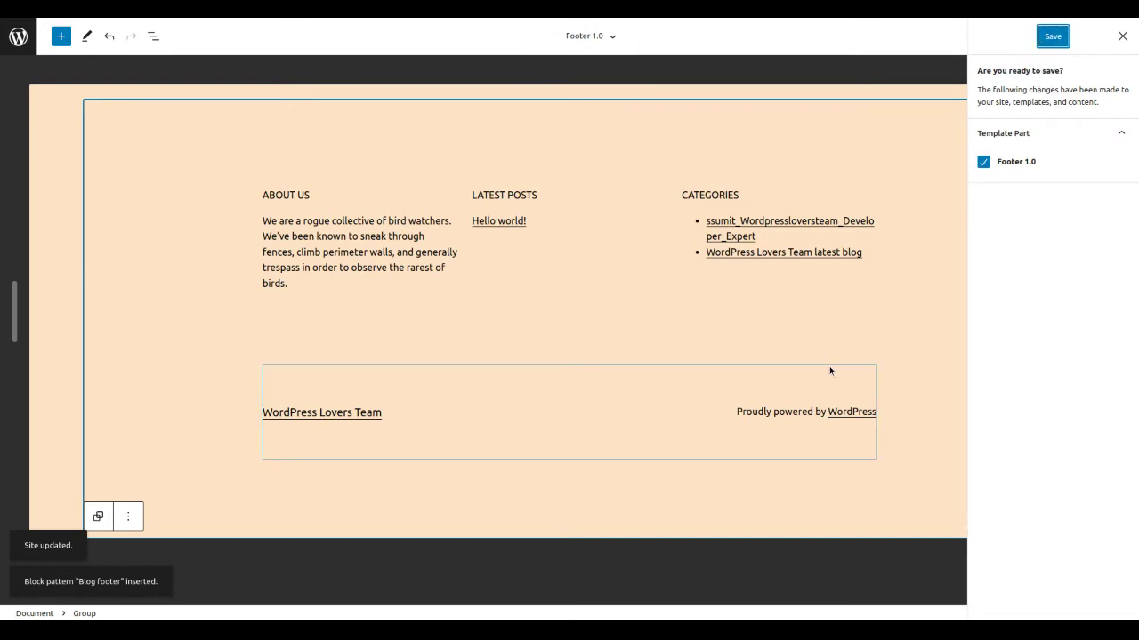
- Replace 'WordPress' in the footer credit with the author's name and save Footer 1.0
double_click(845, 413)
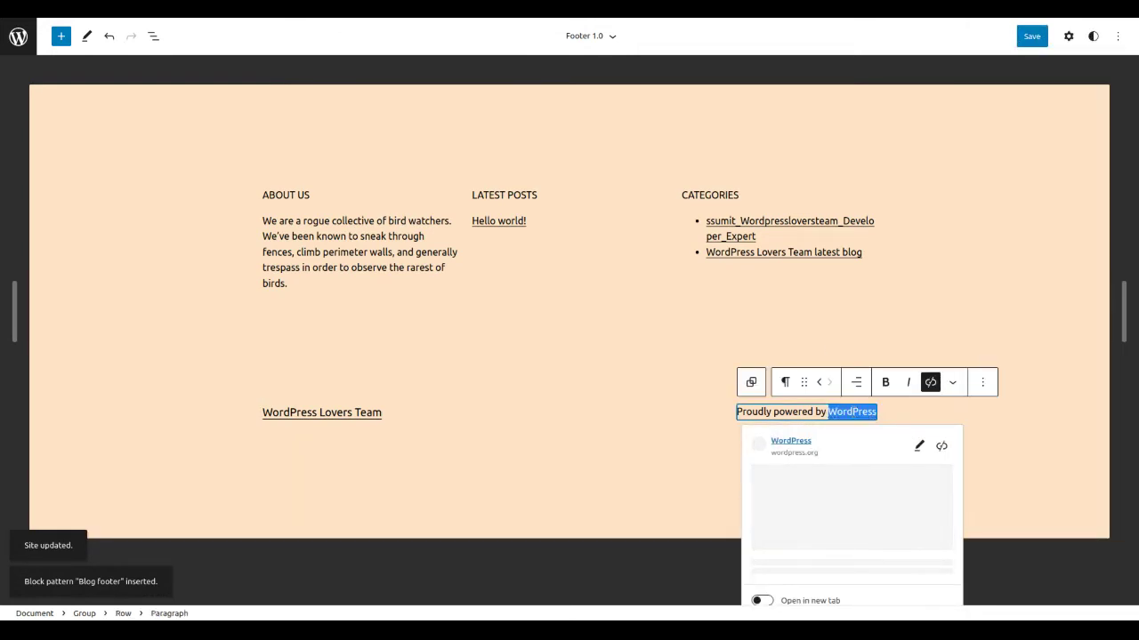
type("W")
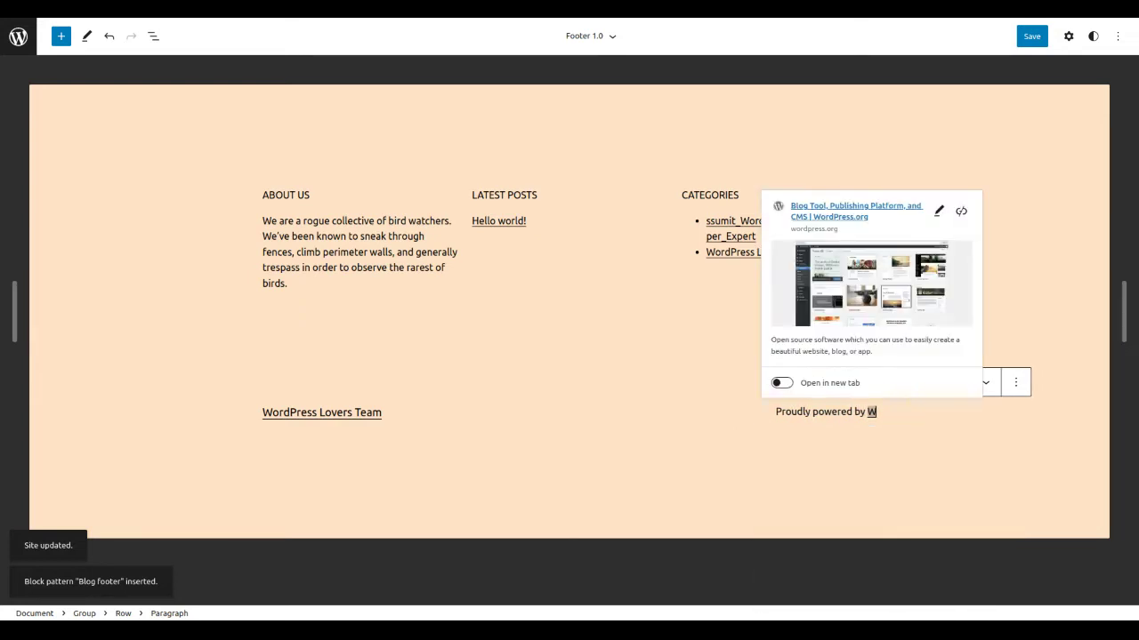
key("BackSpace")
type("Sumit Slbng")
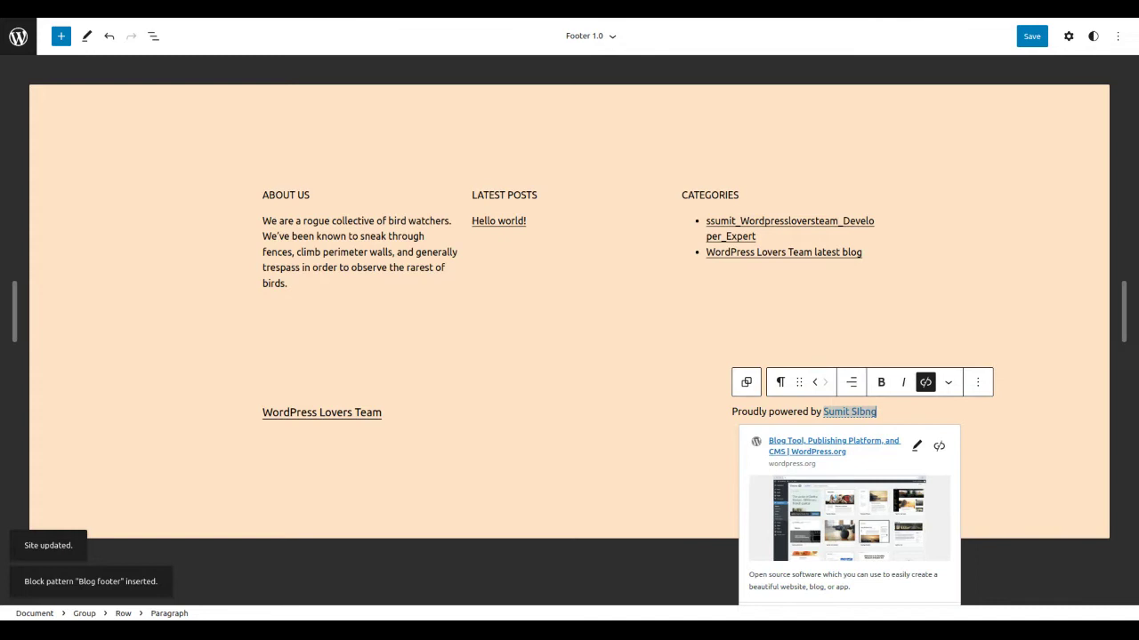
key("BackSpace")
key("BackSpace")
key("BackSpace")
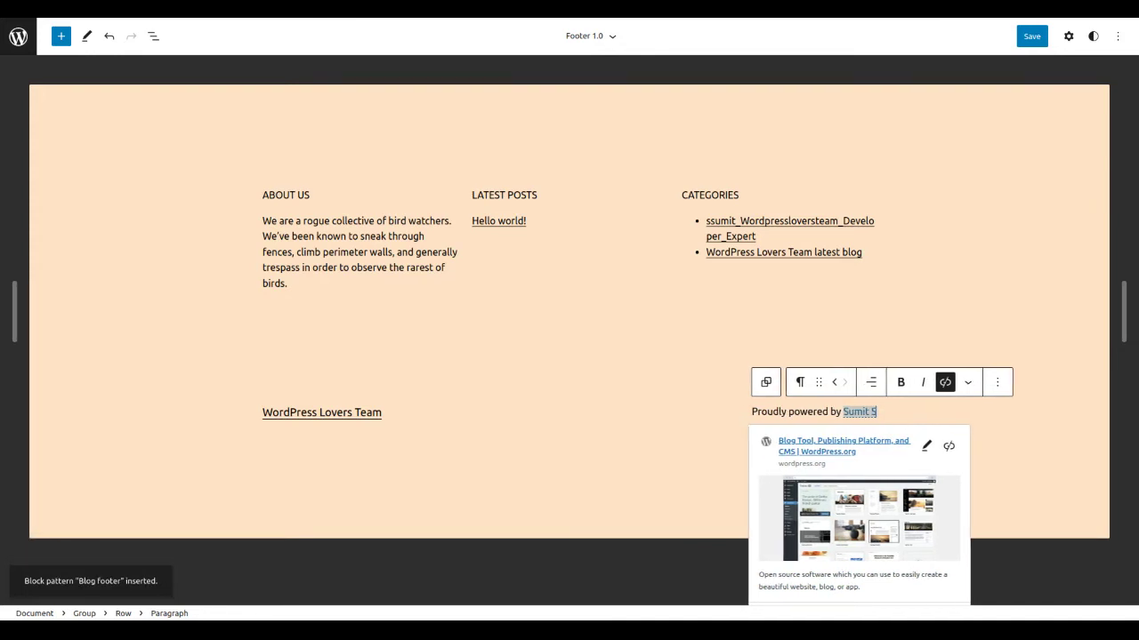
type("ingh")
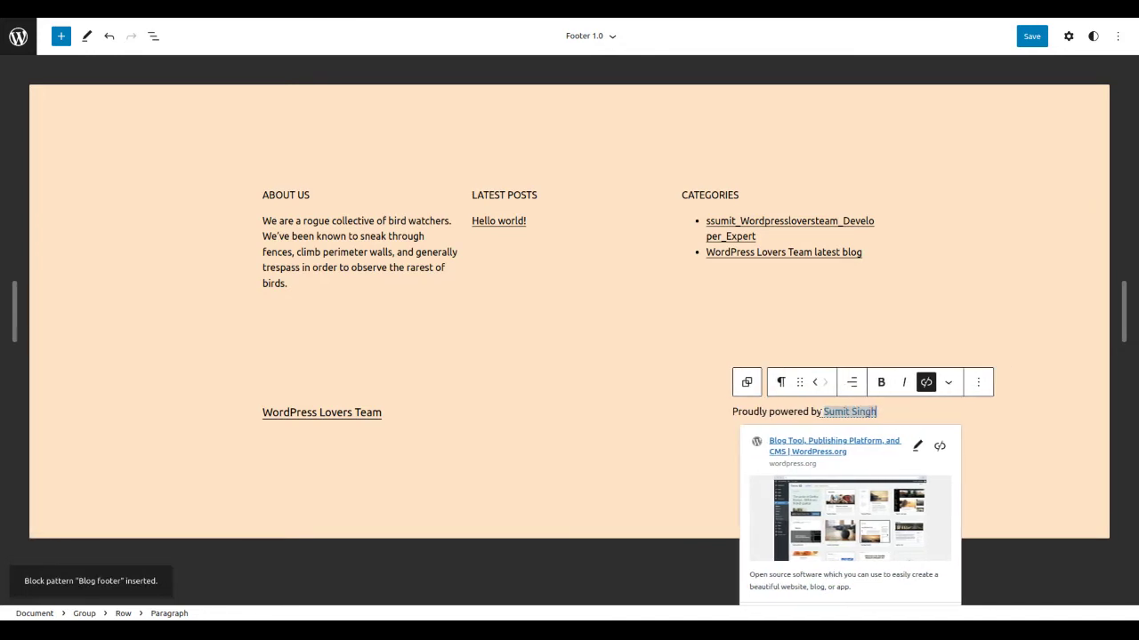
left_click(738, 334)
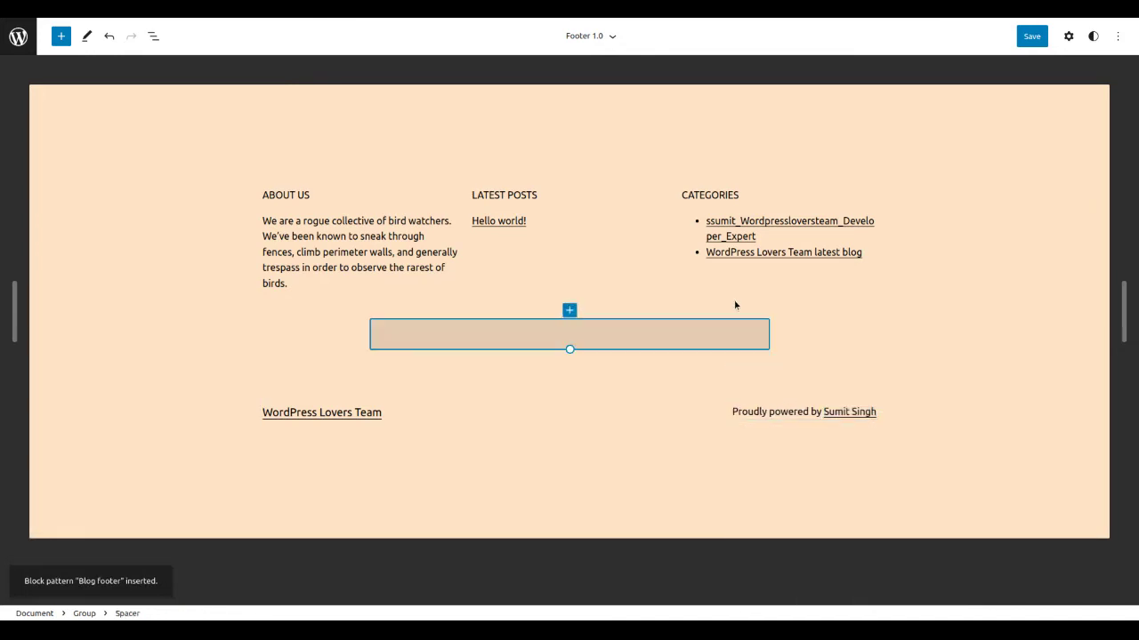
left_click(1032, 37)
left_click(1041, 38)
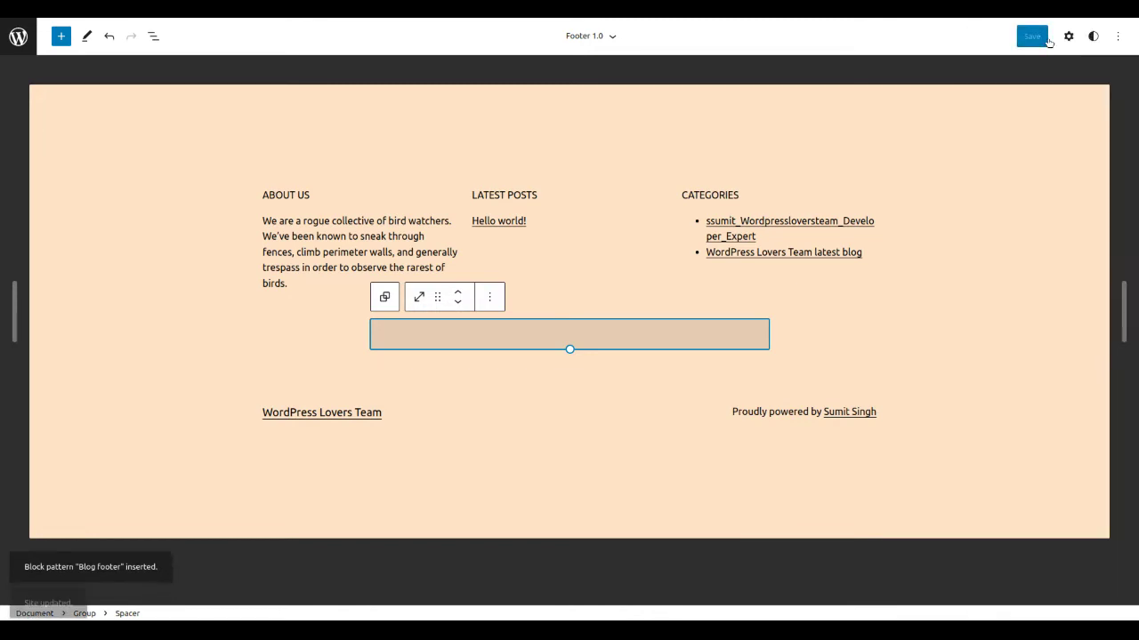
- Navigate from the Template Parts list back to the site's Page template canvas
left_click(18, 37)
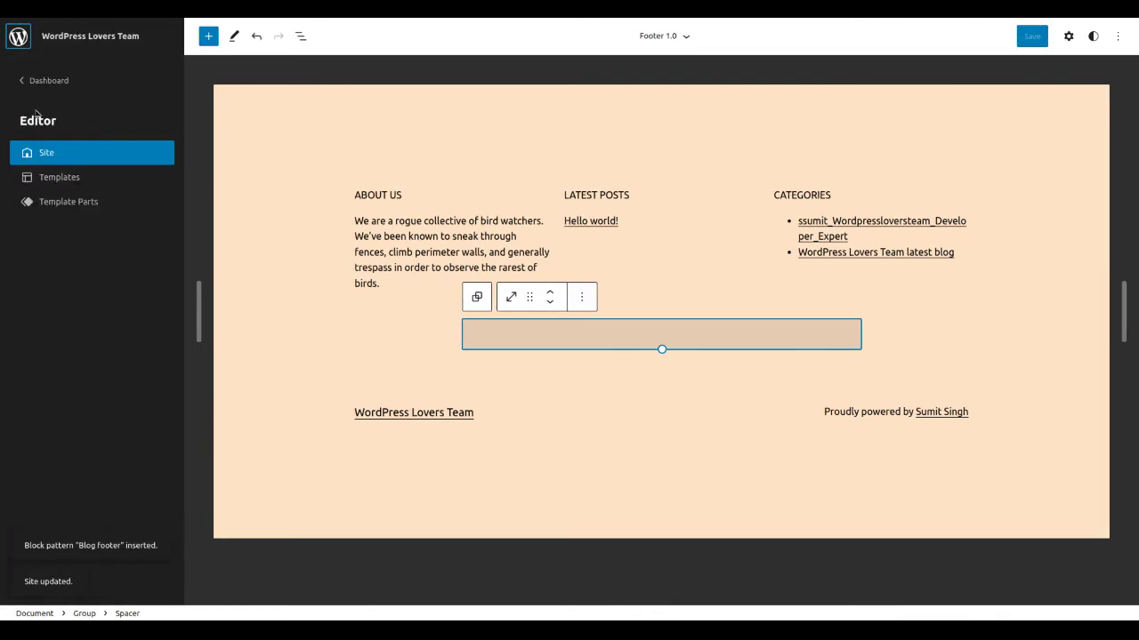
left_click(66, 201)
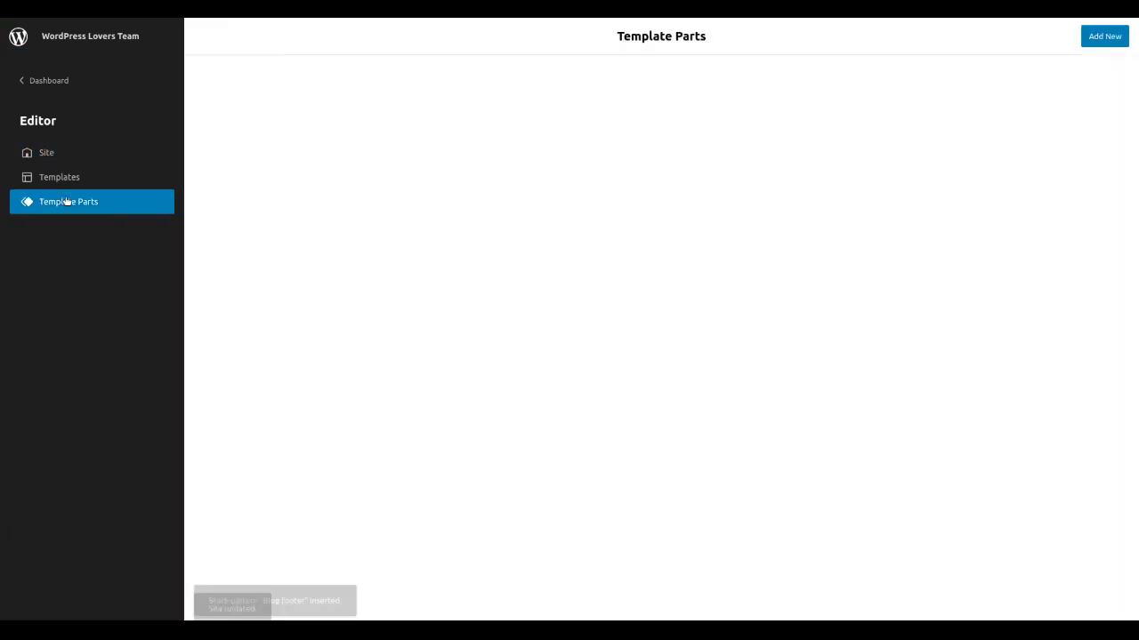
left_click(48, 155)
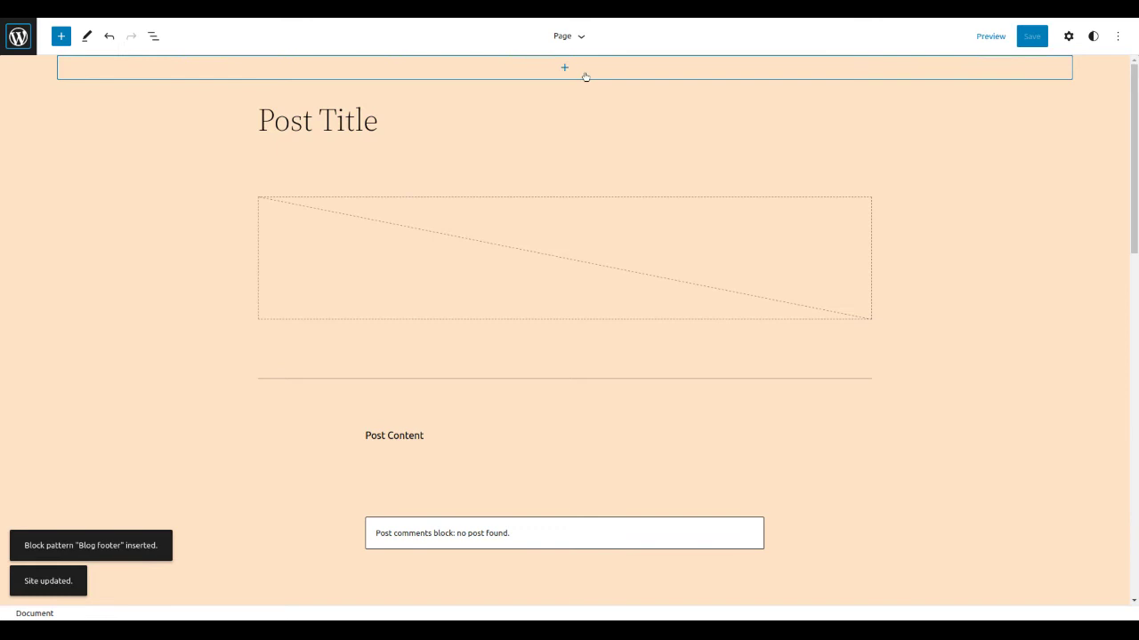
scroll(498, 338, "down", 7)
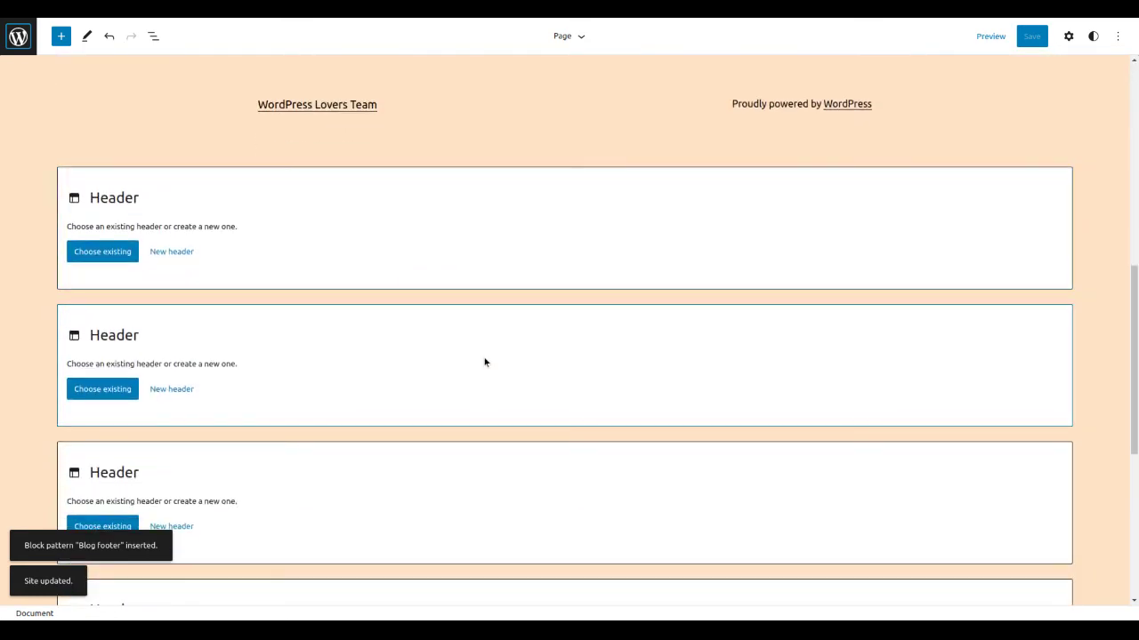
scroll(483, 357, "down", 5)
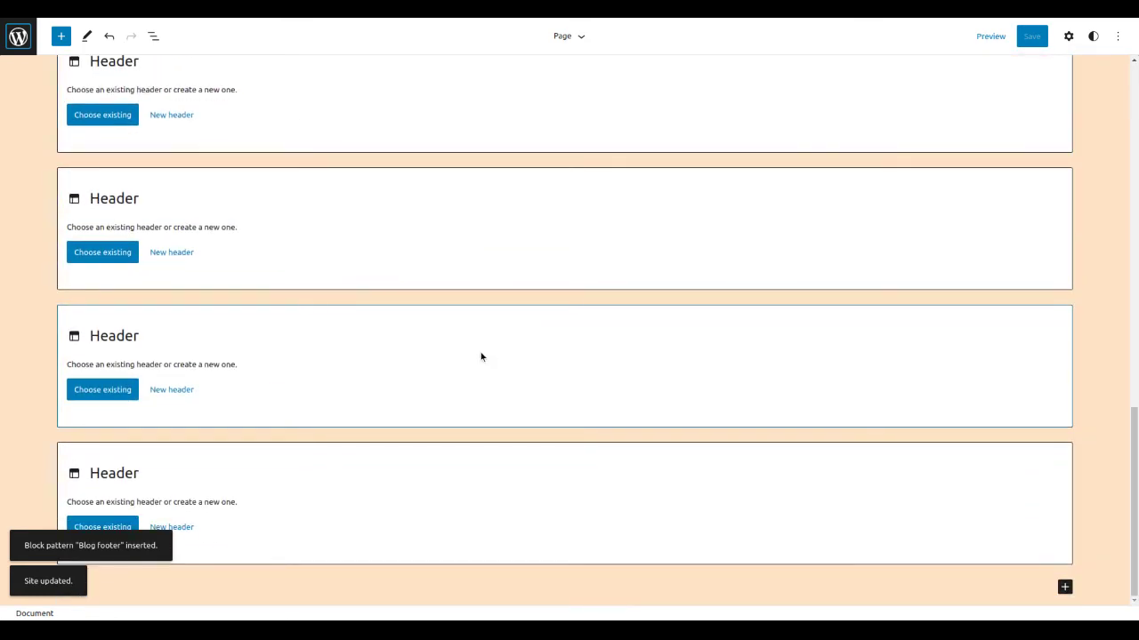
scroll(487, 360, "up", 10)
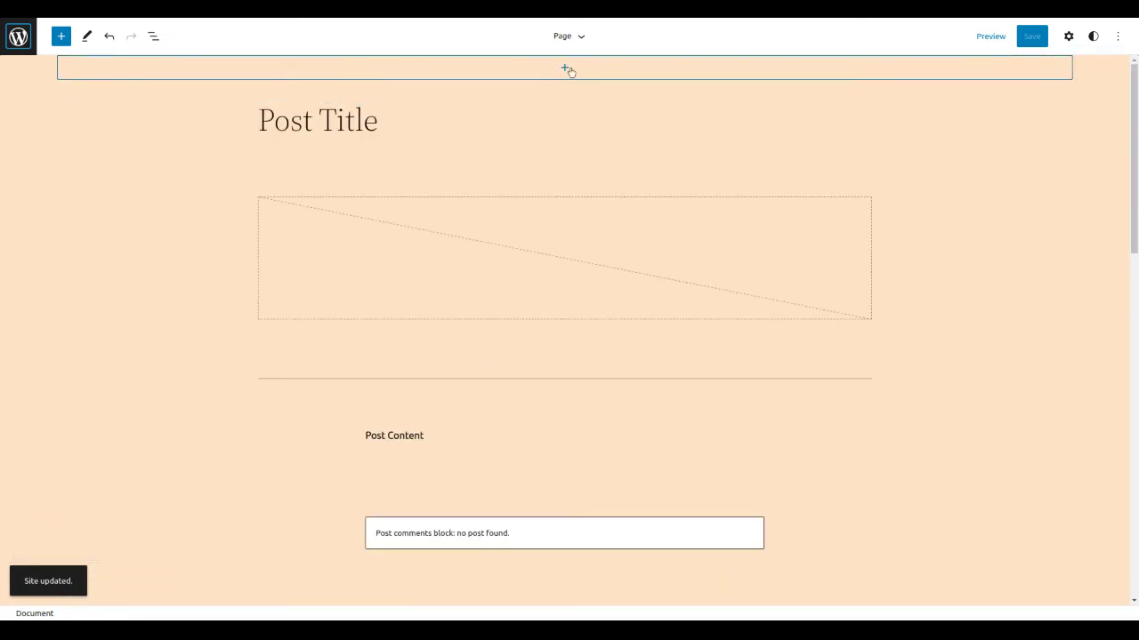
- Insert a Header block at the top of the template using existing 'Header 1.0'
left_click(565, 67)
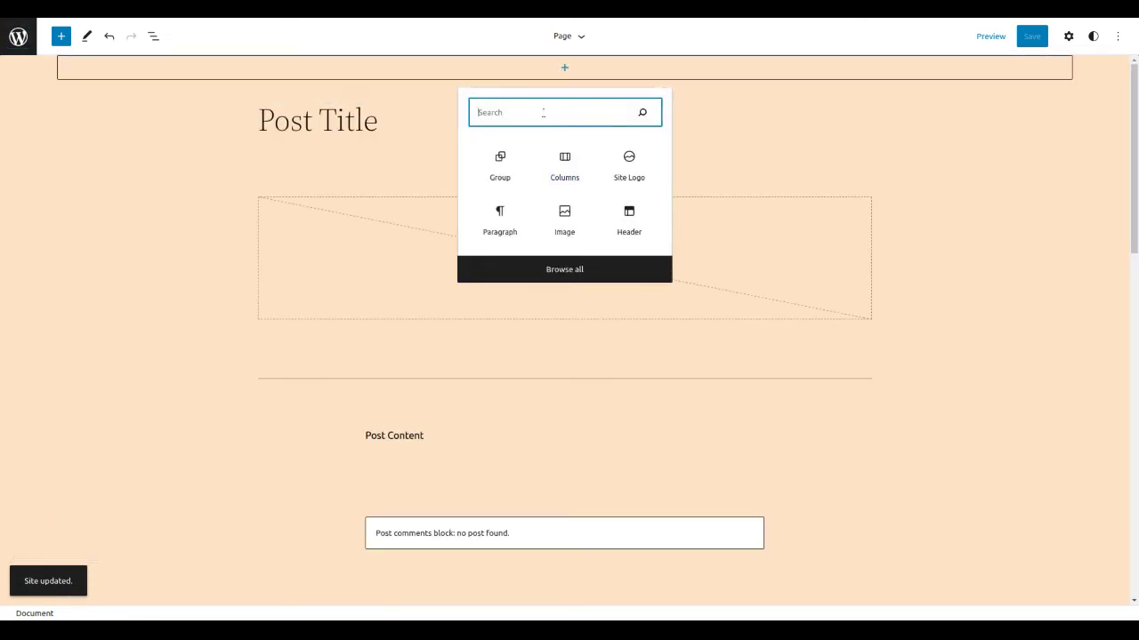
type("hea")
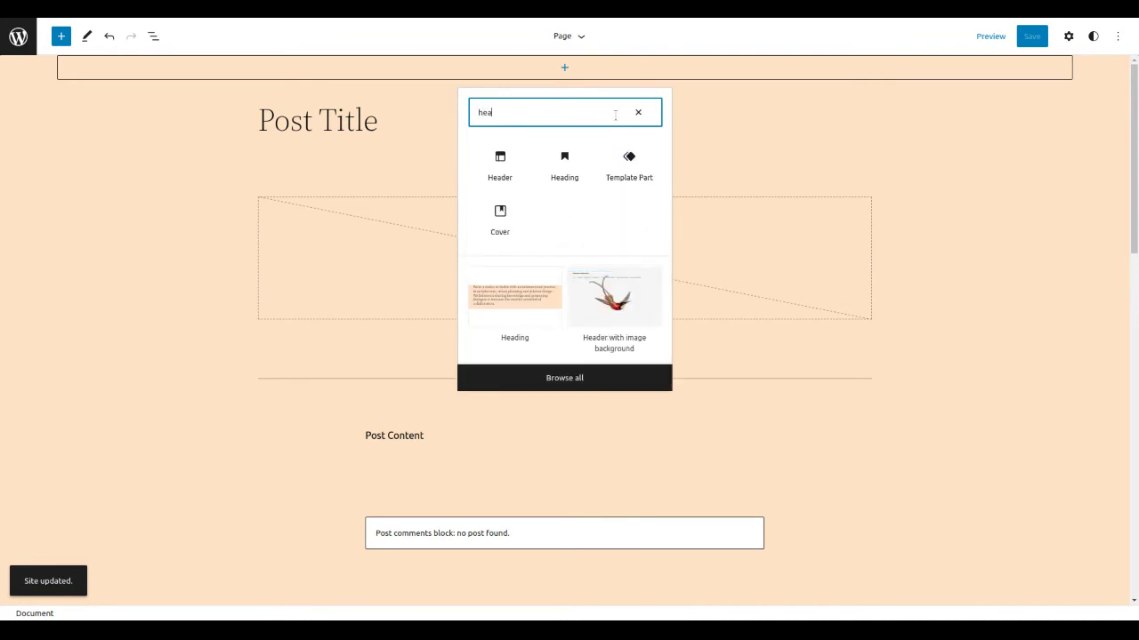
left_click(500, 165)
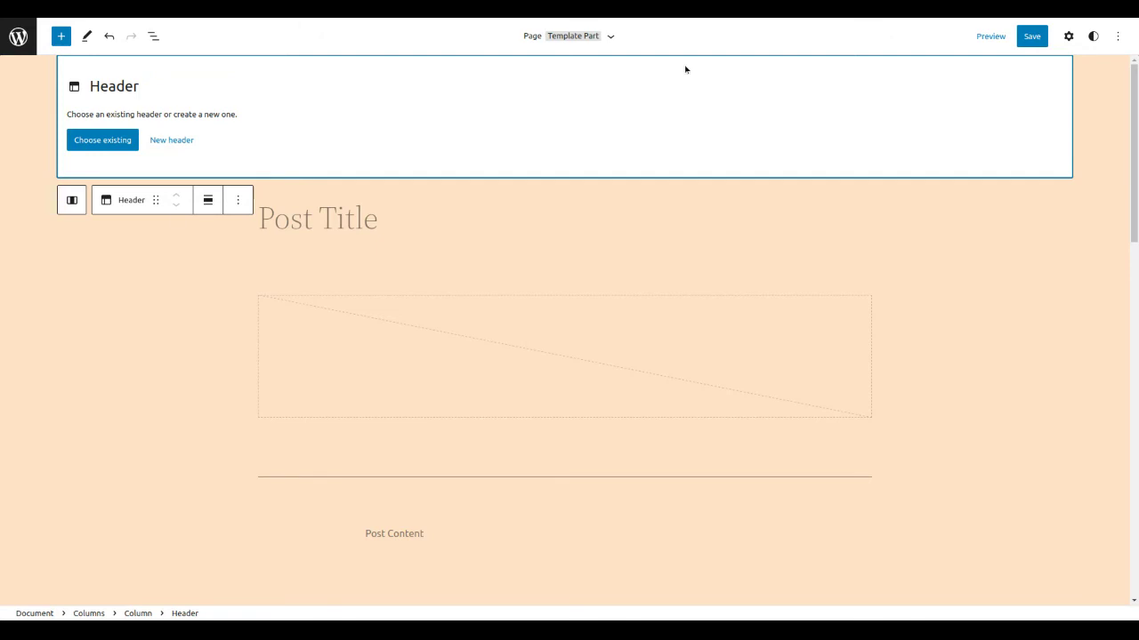
left_click(102, 140)
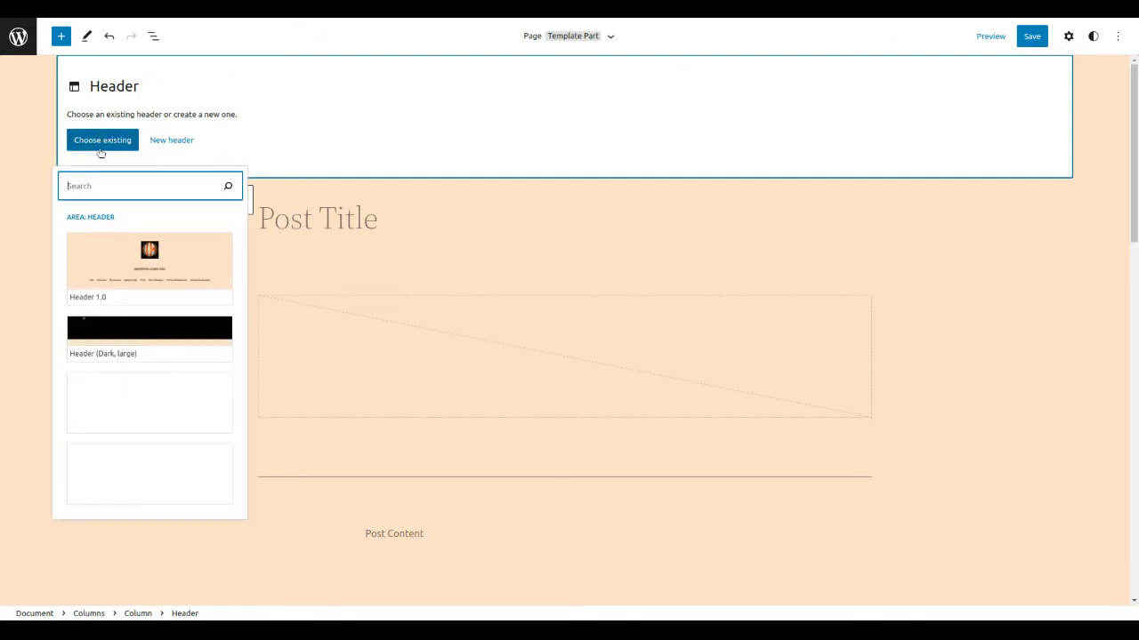
left_click(129, 260)
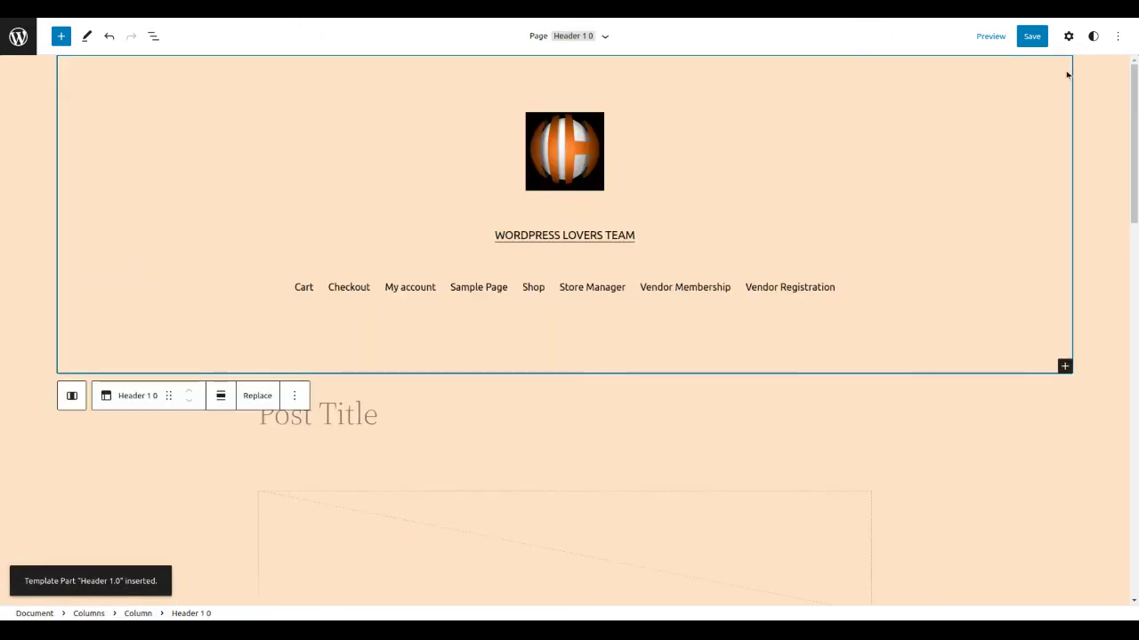
- Remove the old footer Group from the Page template
scroll(521, 430, "down", 10)
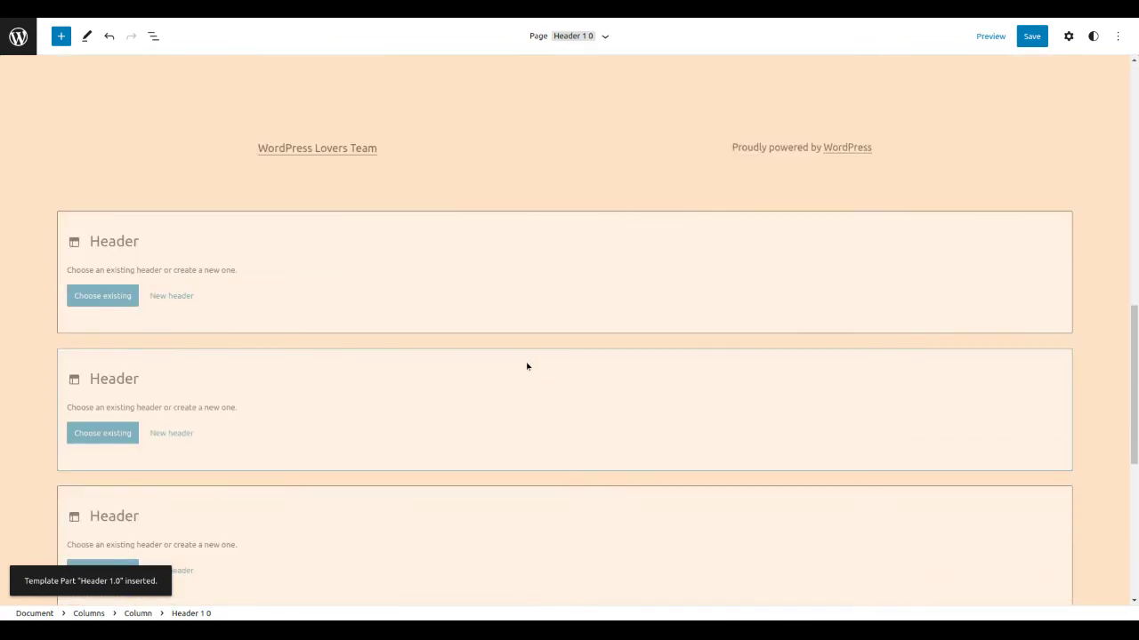
scroll(654, 316, "up", 5)
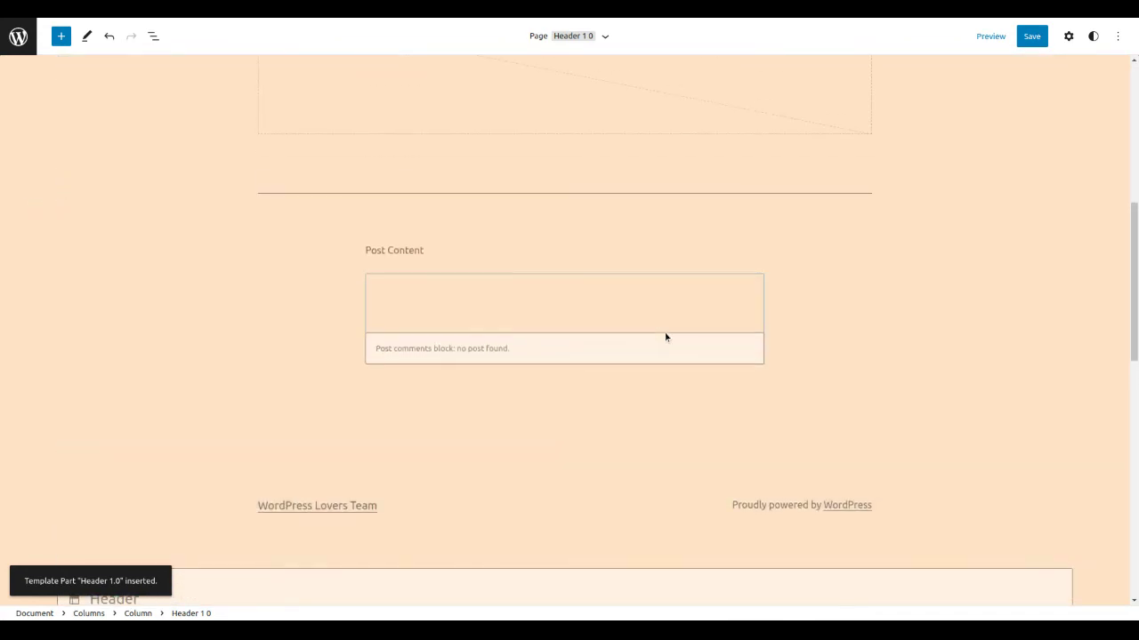
scroll(665, 338, "down", 3)
left_click(522, 328)
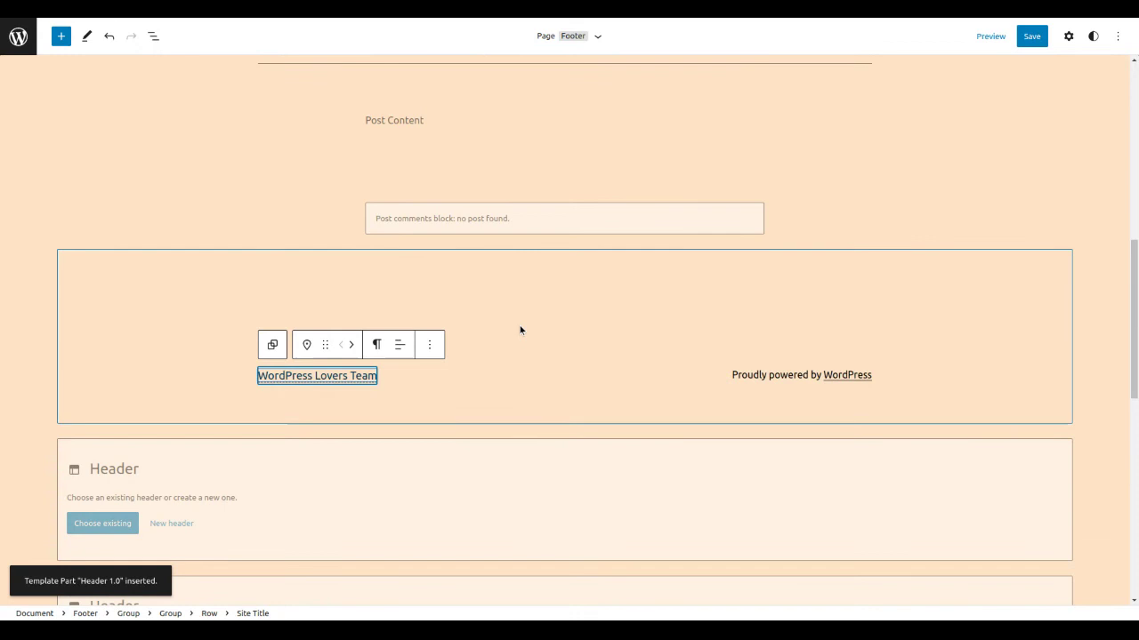
left_click(499, 300)
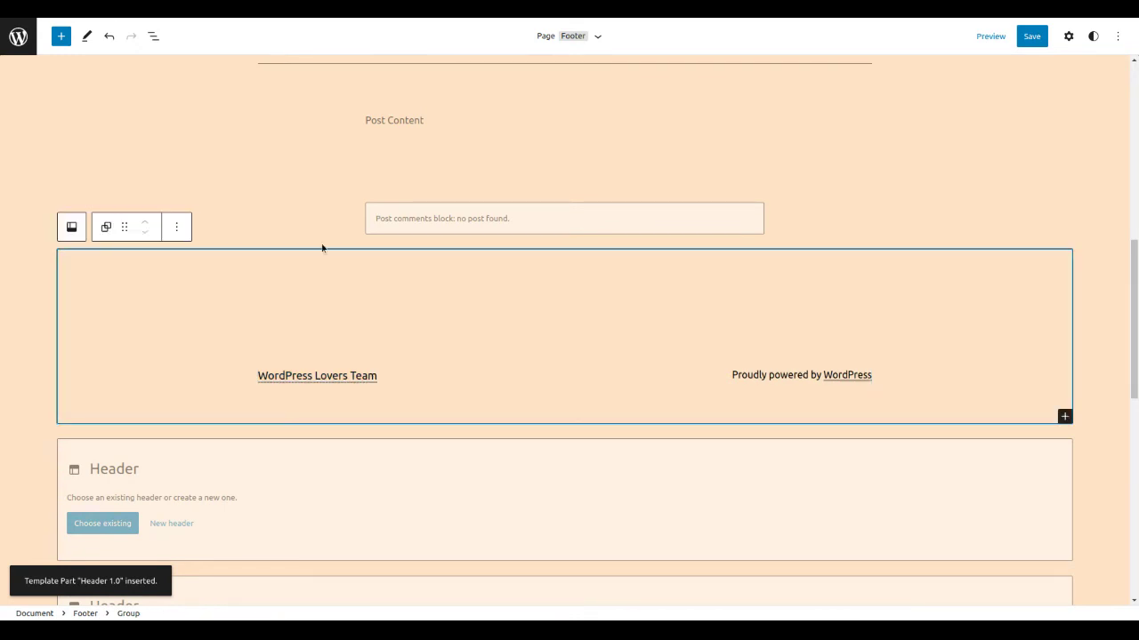
left_click(176, 226)
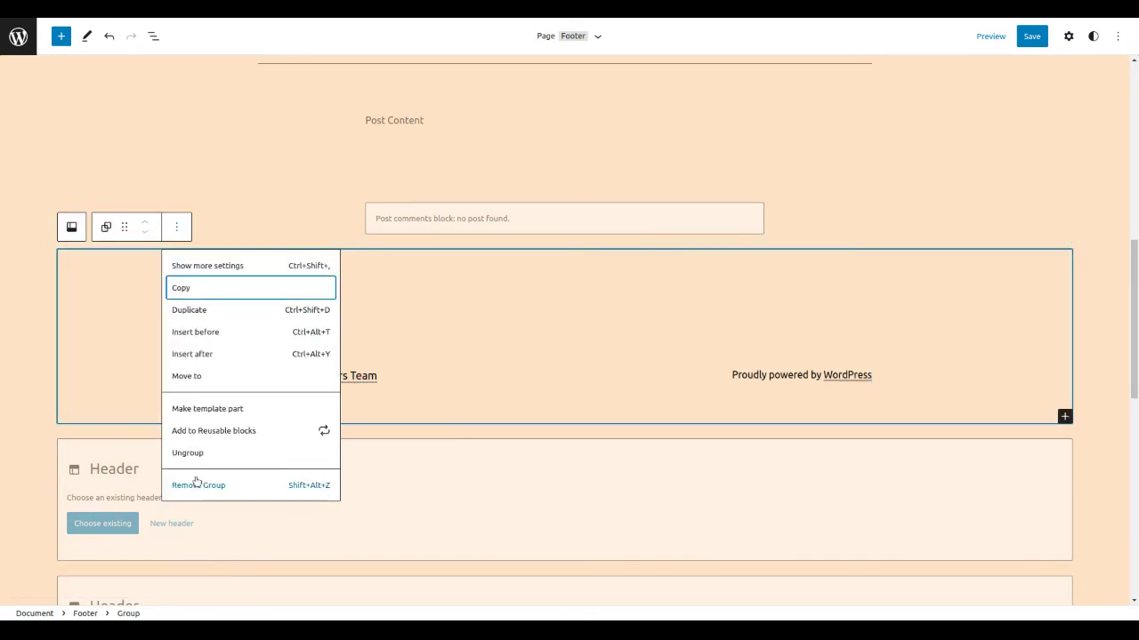
left_click(197, 485)
left_click(560, 266)
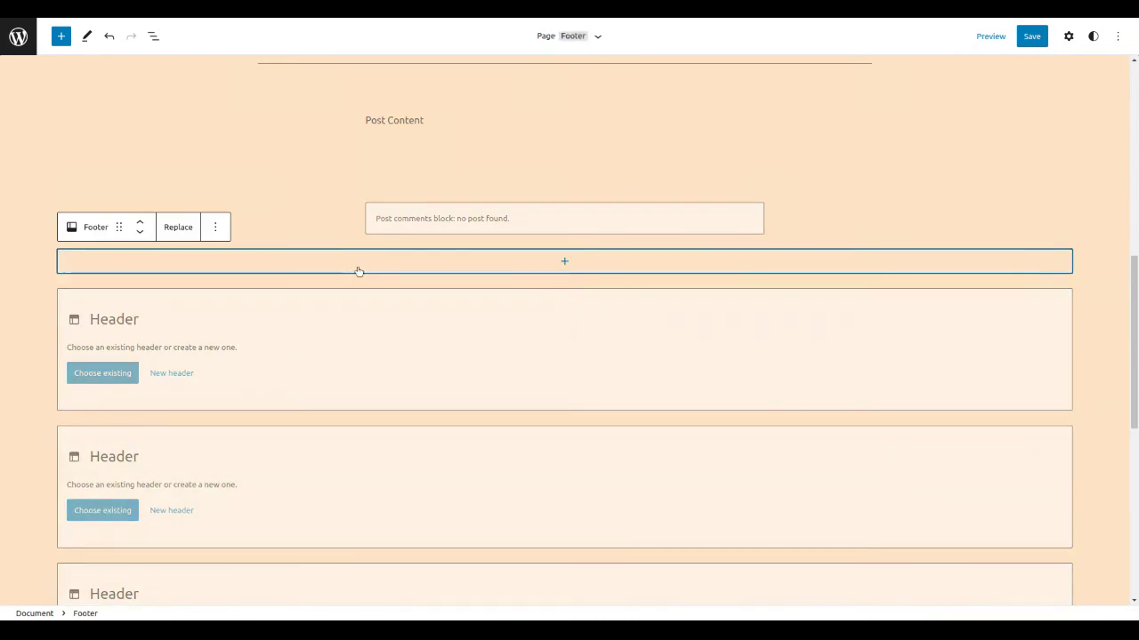
left_click(91, 228)
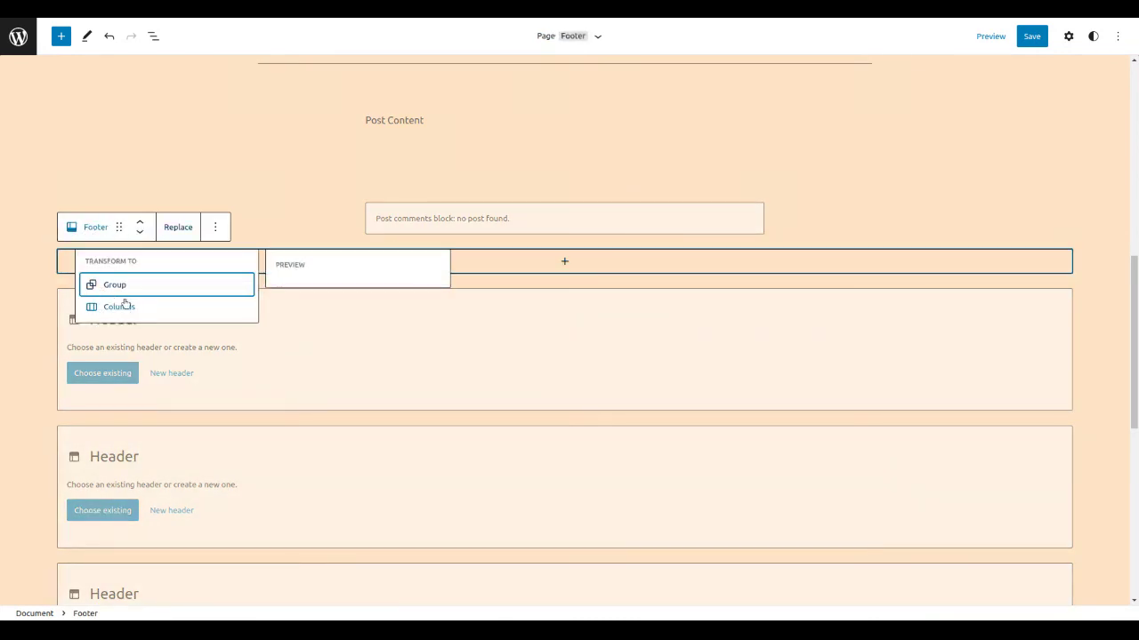
- Insert a Footer block in its place using existing 'Footer 1.0'
left_click(564, 261)
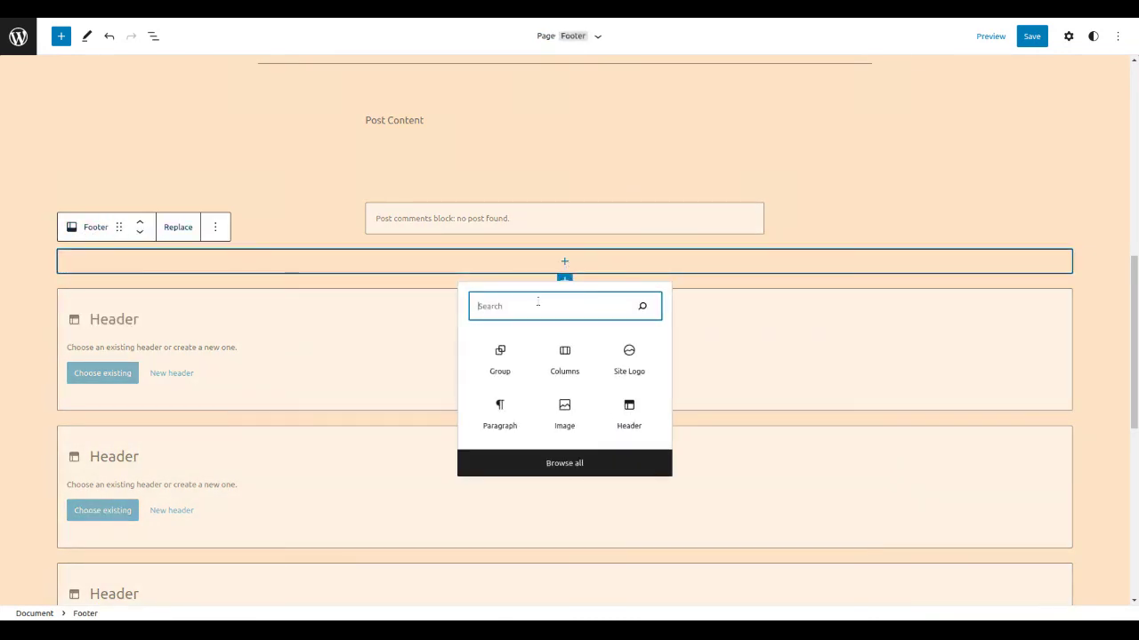
type("foo")
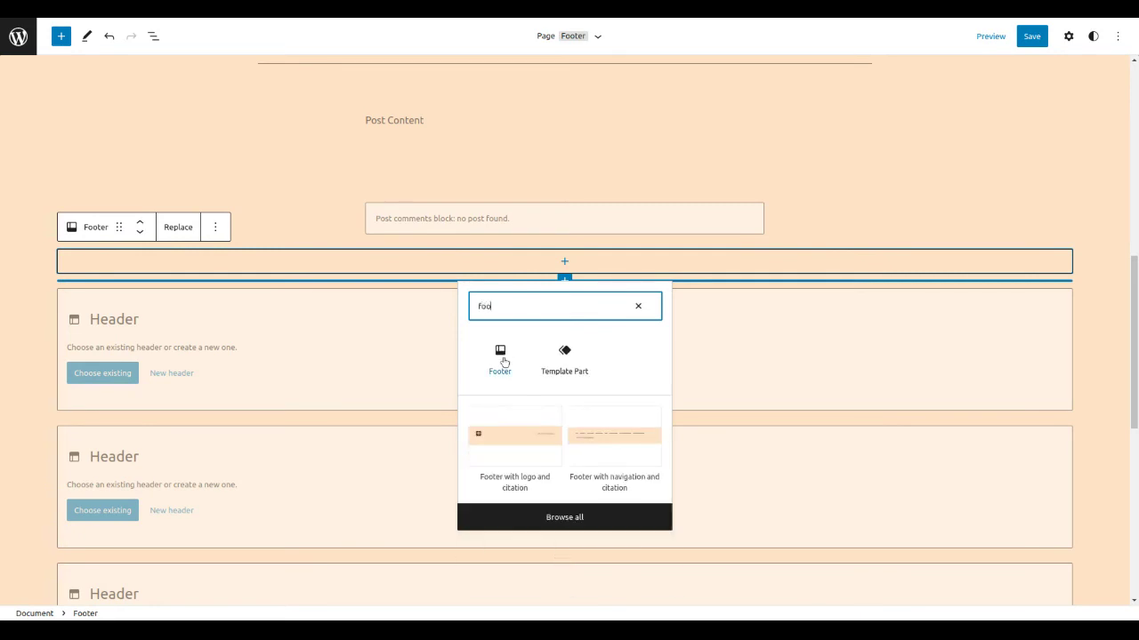
left_click(505, 362)
left_click(106, 335)
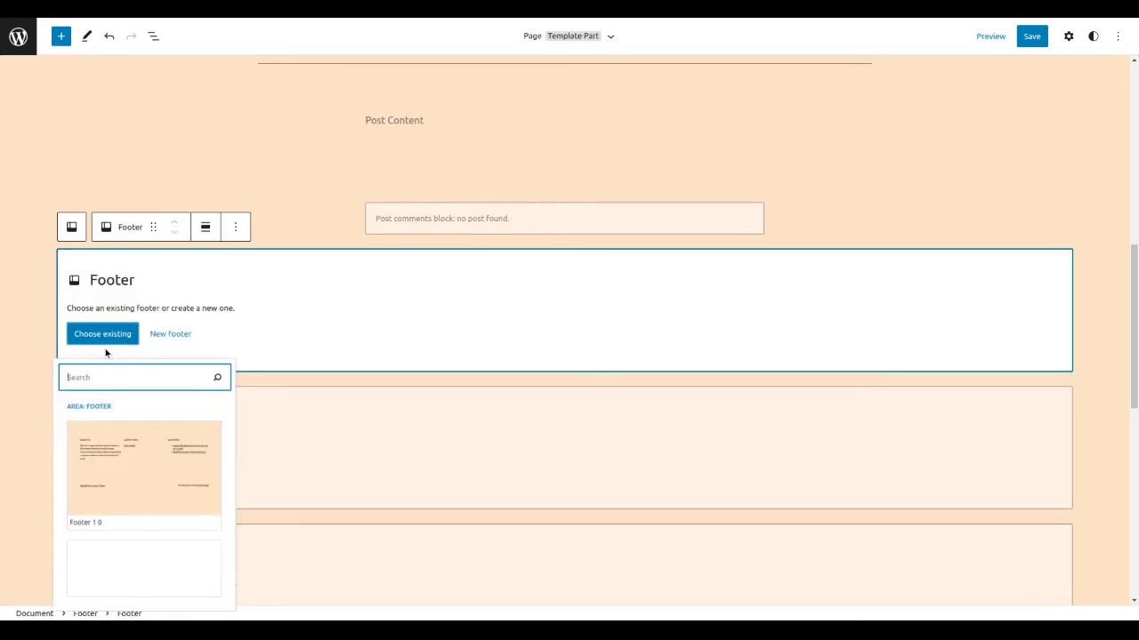
left_click(148, 456)
scroll(756, 329, "down", 5)
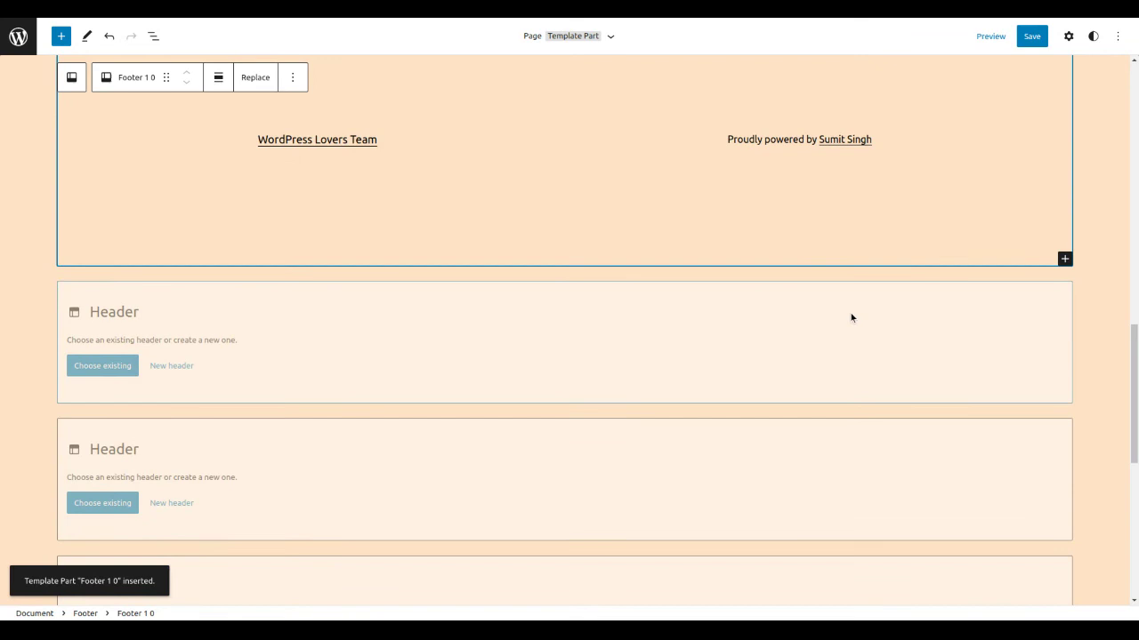
- Save the Page template, unchecking the Footer part in the save panel
left_click(1032, 35)
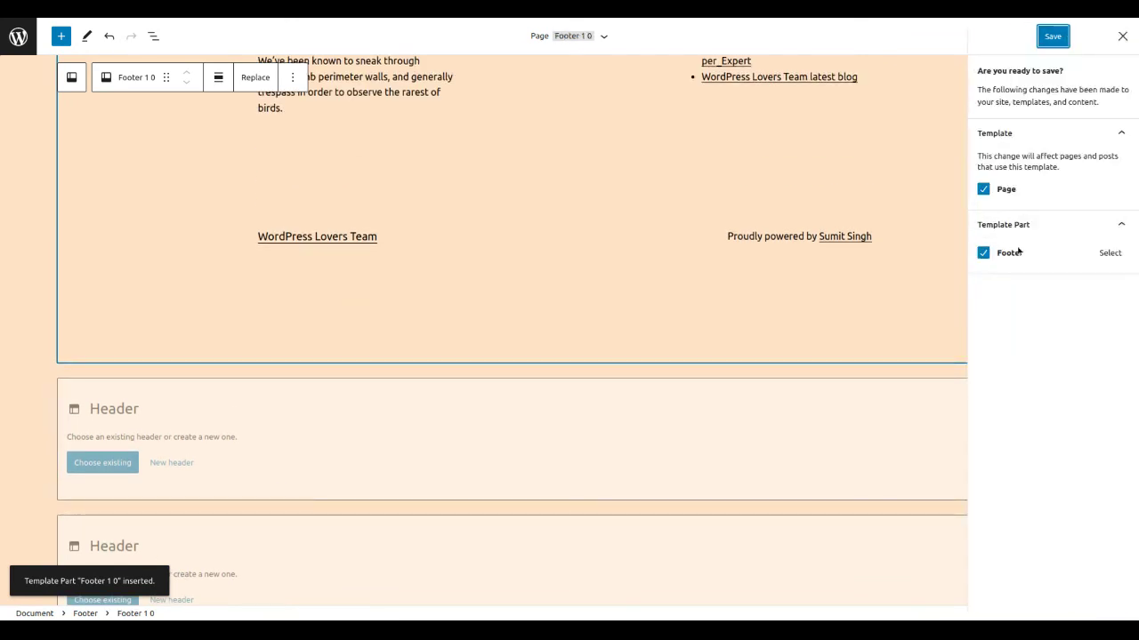
left_click(1103, 254)
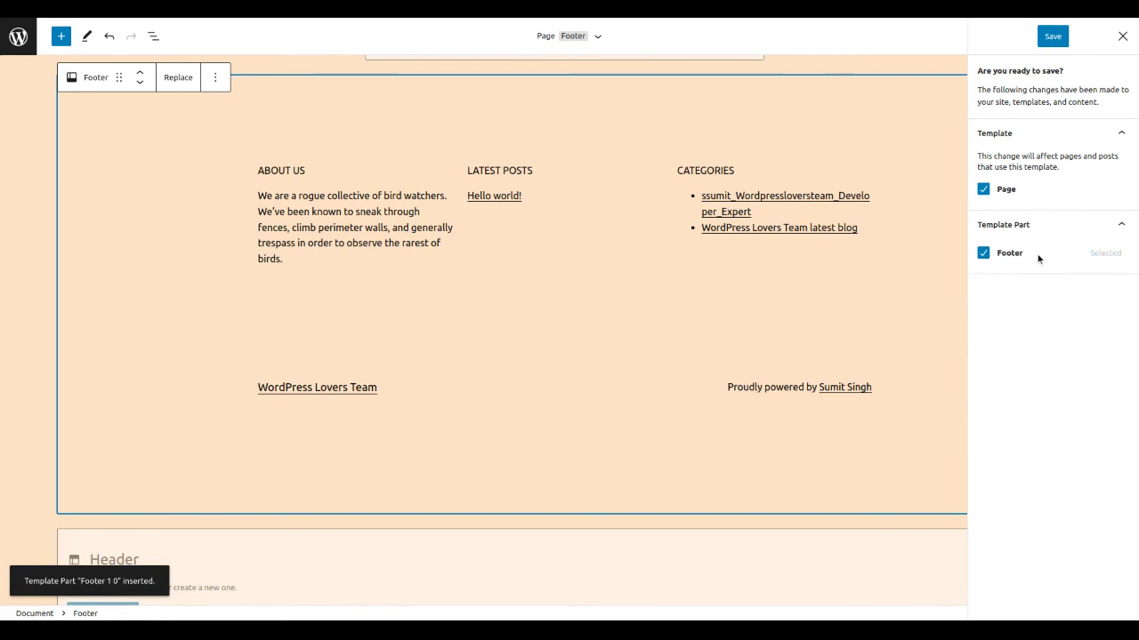
left_click(982, 254)
left_click(1049, 35)
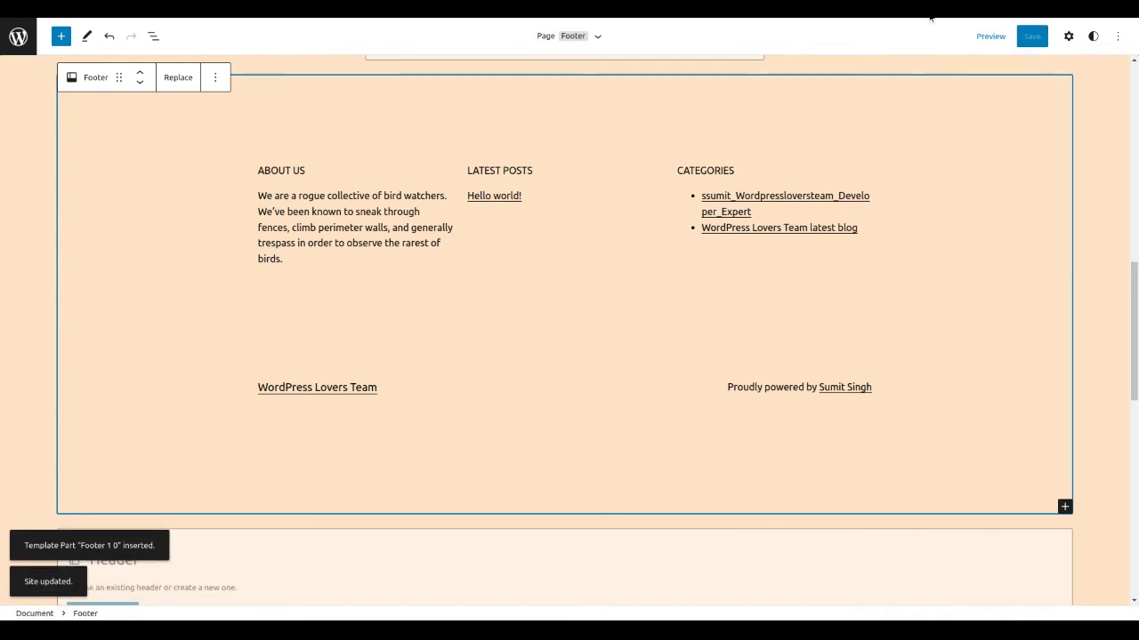